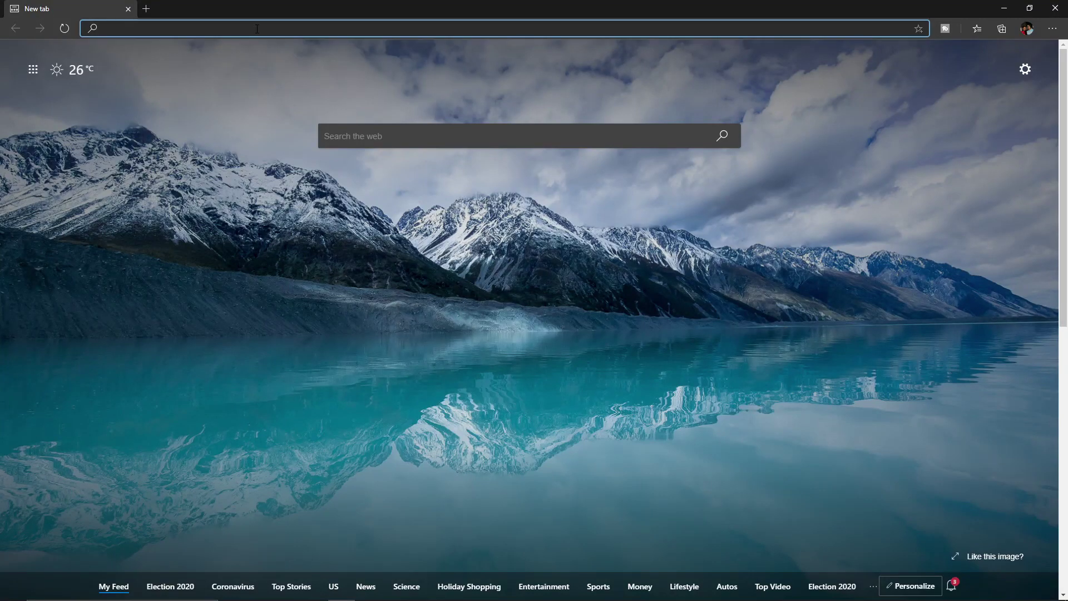
Go to the mixkit.co homepage in the browser
{"action": "type", "text": "mixkit.co"}
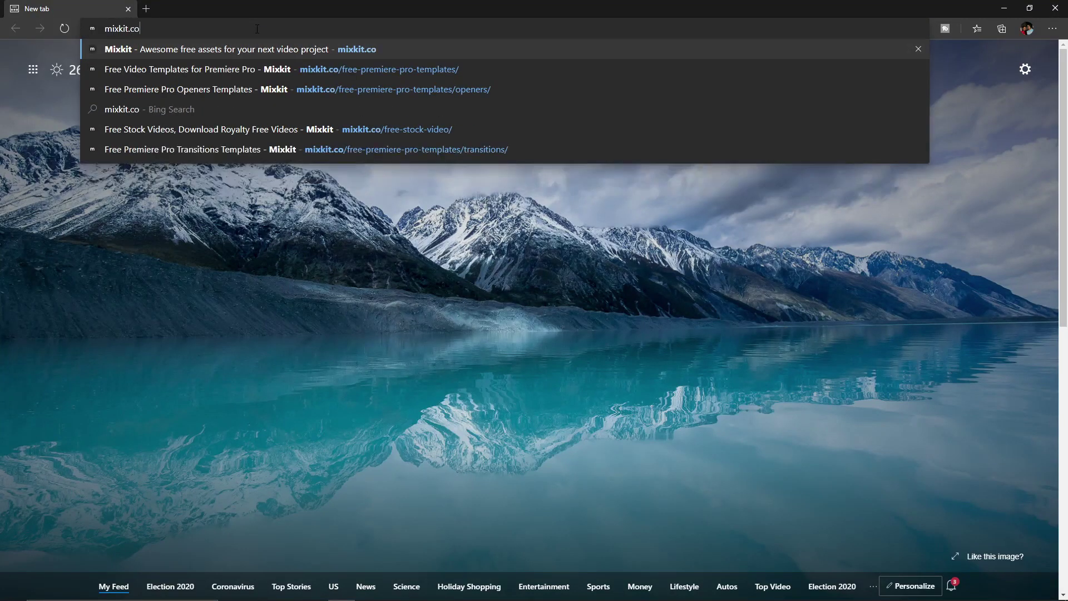
{"action": "key", "text": "Return"}
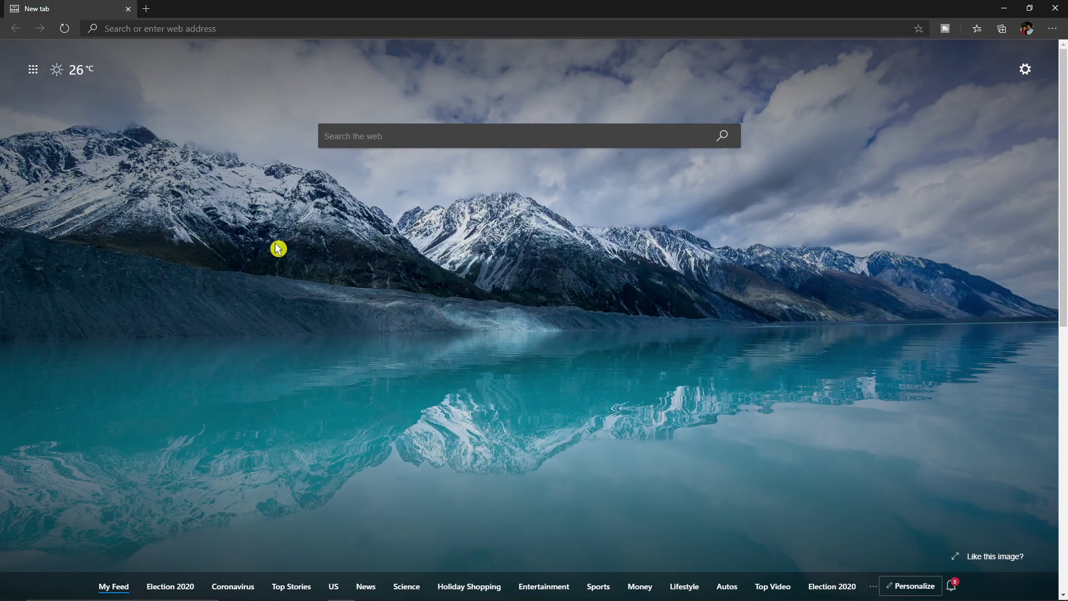
{"action": "left_click", "coordinate": [257, 29]}
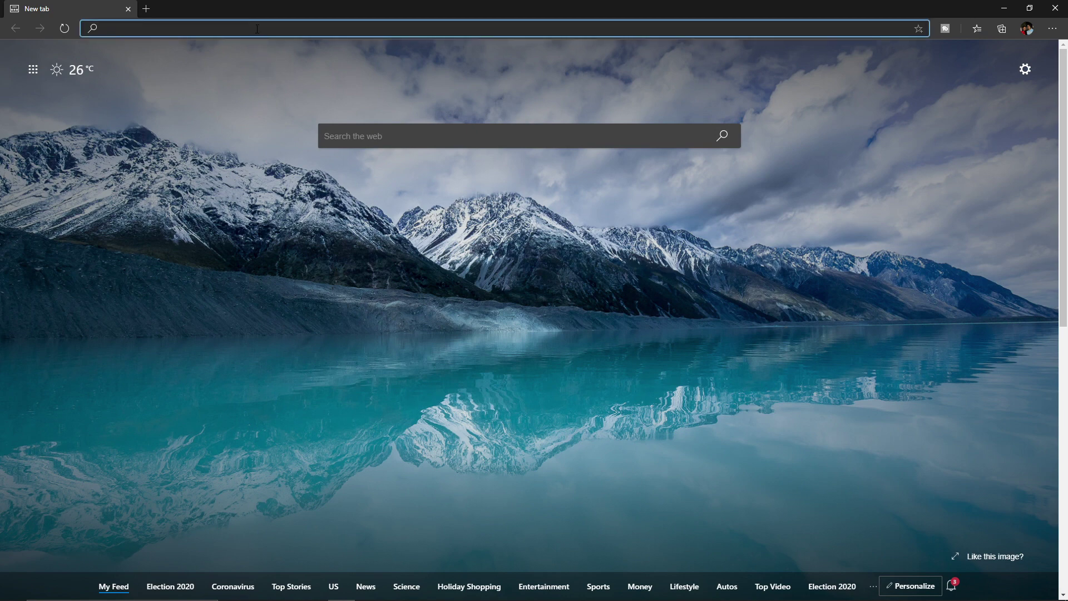
{"action": "type", "text": "mixkit."}
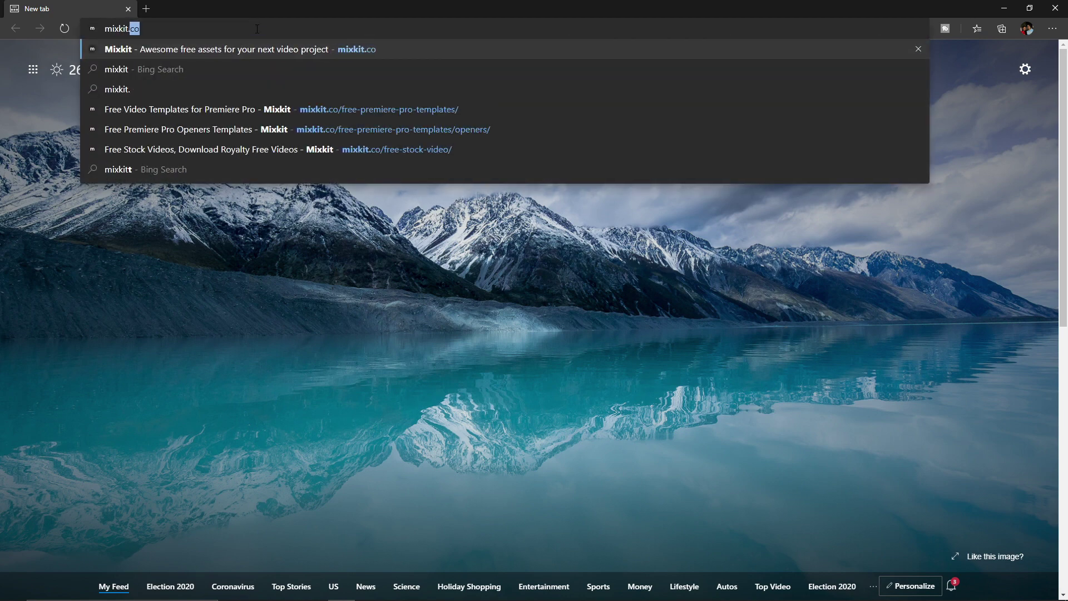
{"action": "key", "text": "Return"}
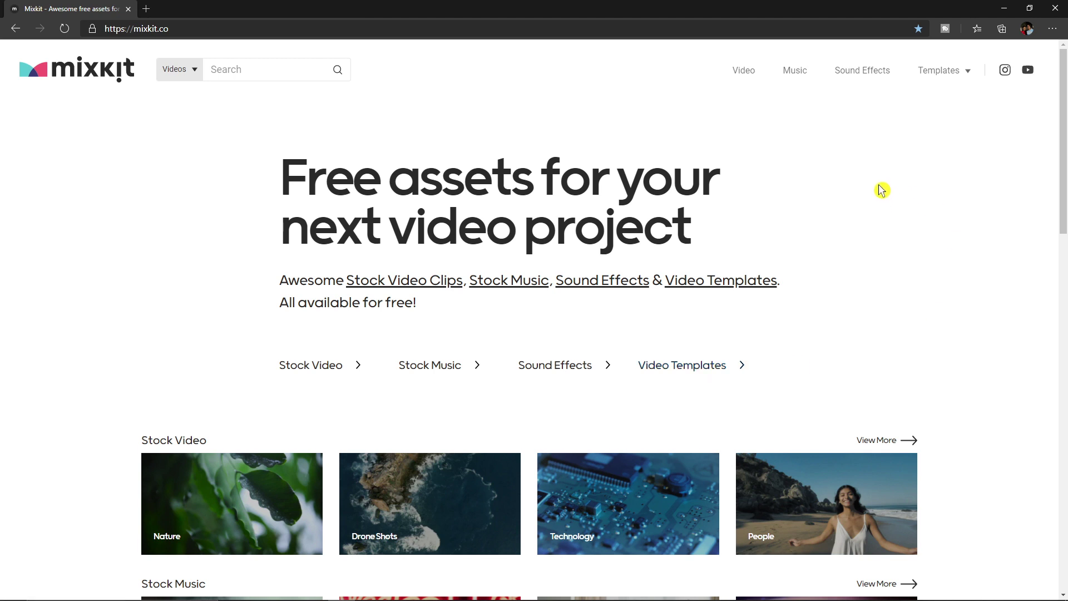
Download the free Glitch Opener from Mixkit's Premiere Pro Openers templates
{"action": "mouse_move", "coordinate": [972, 80]}
{"action": "left_click", "coordinate": [958, 101]}
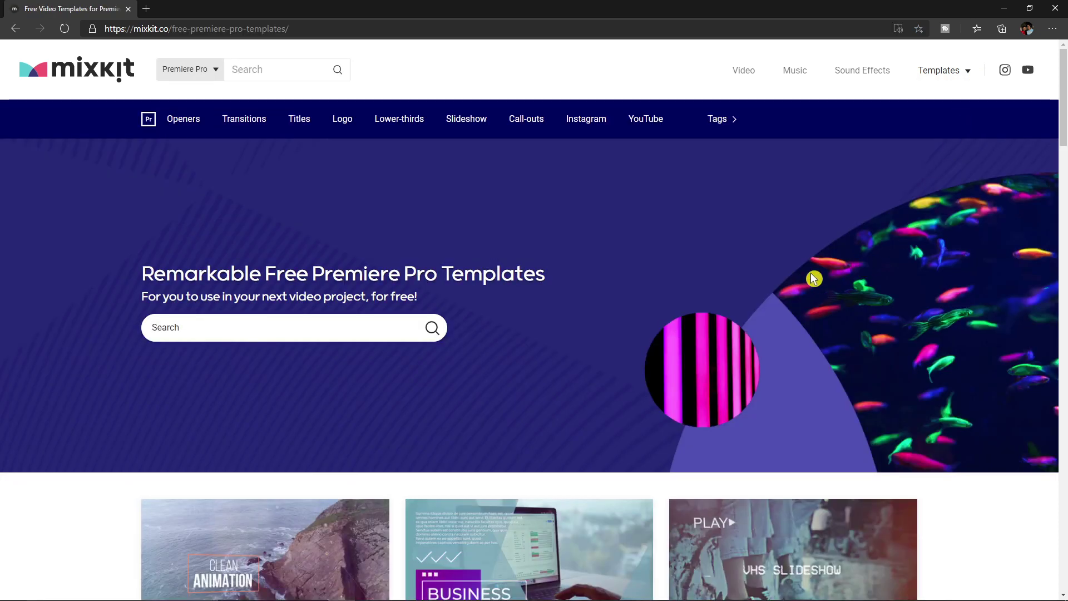
{"action": "left_click", "coordinate": [188, 126]}
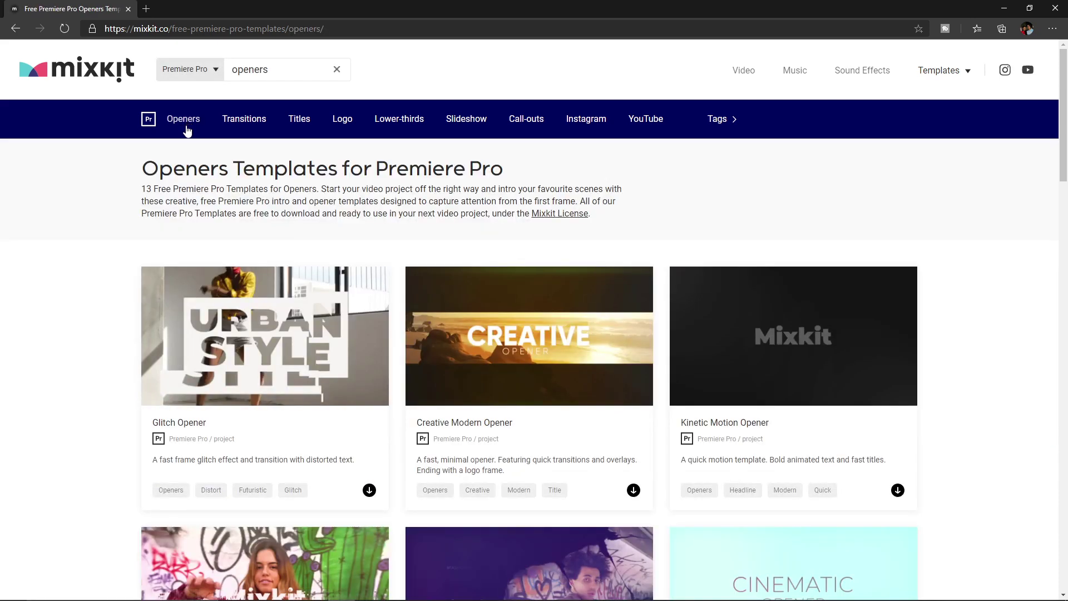
{"action": "mouse_move", "coordinate": [327, 372]}
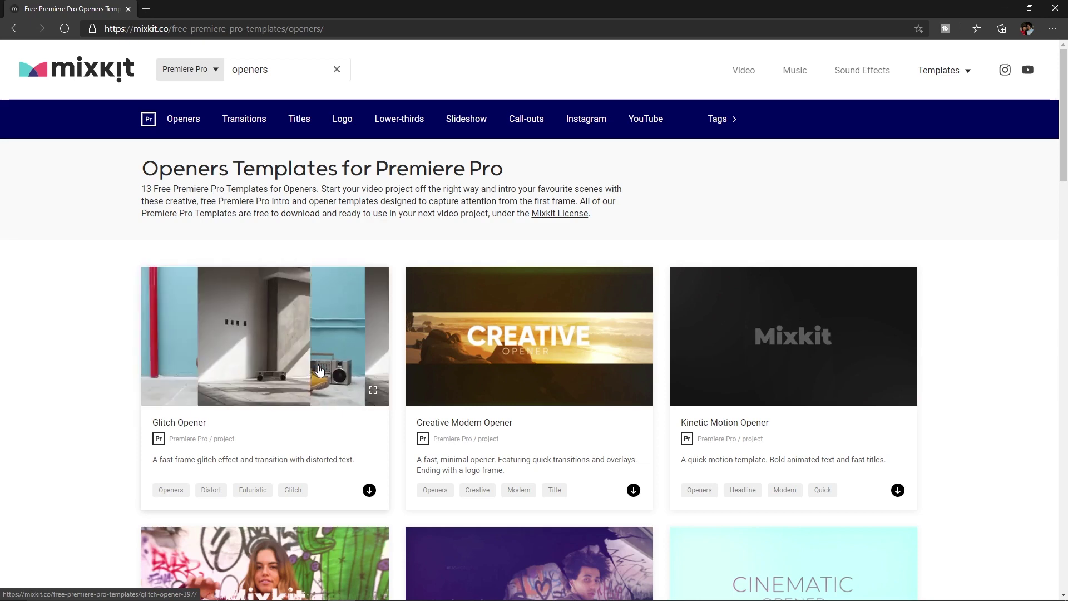
{"action": "left_click", "coordinate": [369, 490]}
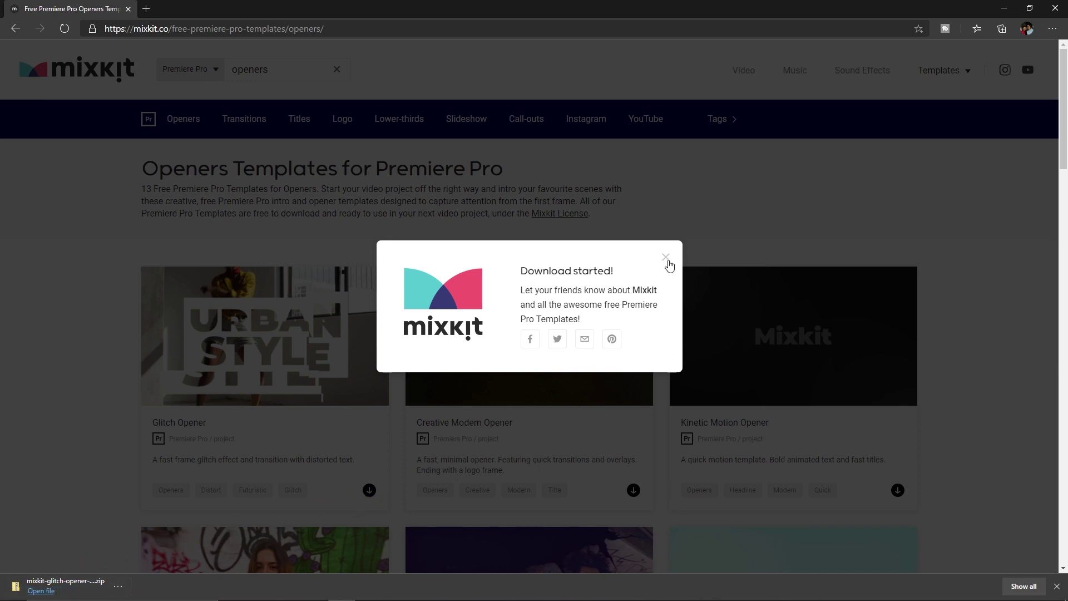
{"action": "left_click", "coordinate": [667, 259]}
Extract the glitch opener zip in 1. Mixkit Opener and drag mixkit-397.prproj into Premiere
{"action": "left_click", "coordinate": [1063, 15]}
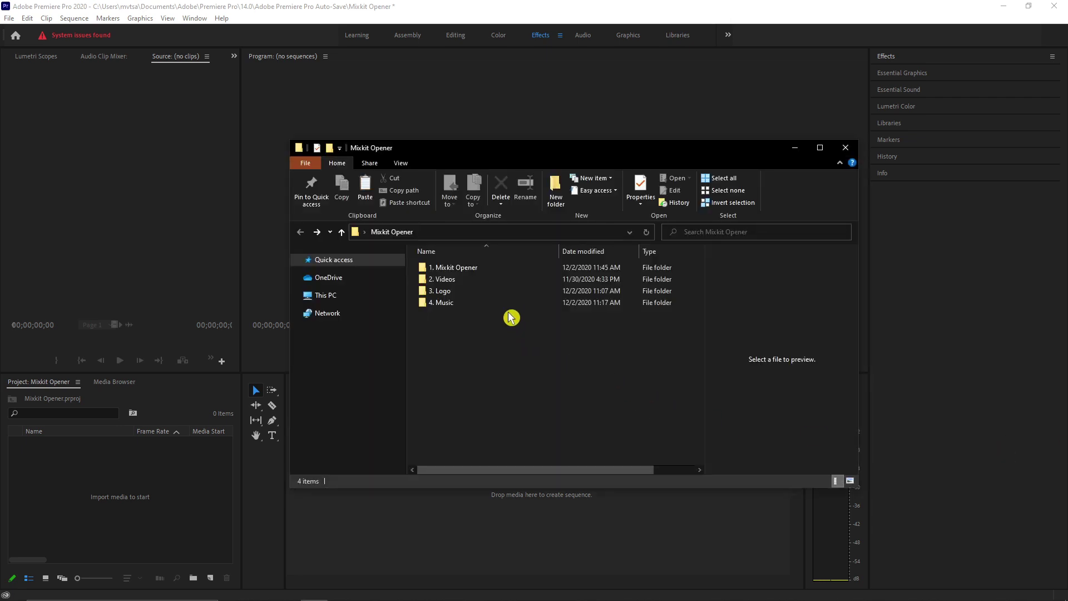
{"action": "double_click", "coordinate": [481, 269]}
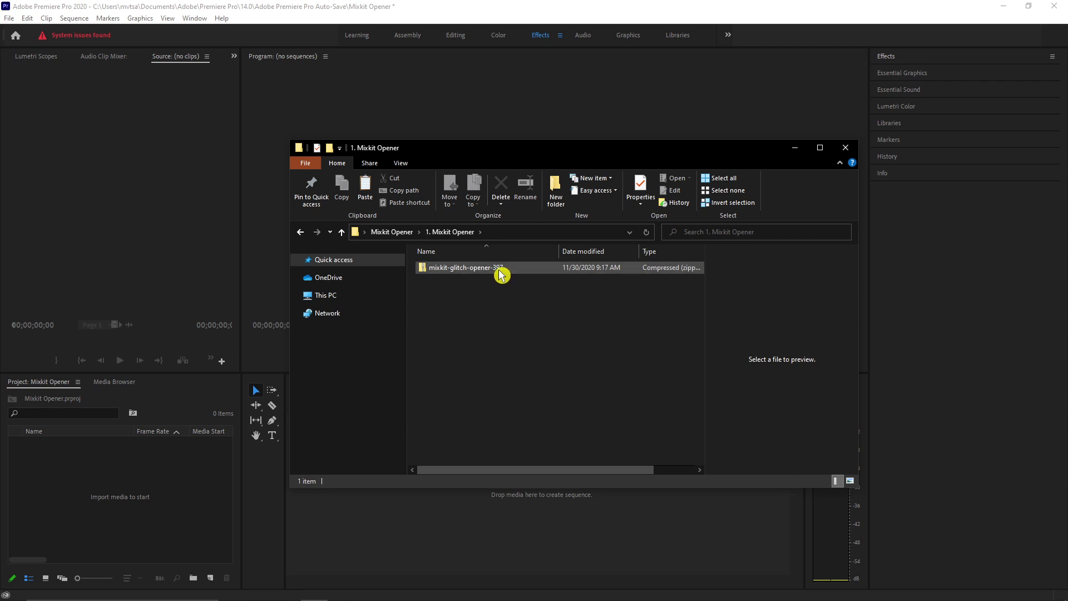
{"action": "left_click", "coordinate": [499, 271]}
{"action": "right_click", "coordinate": [498, 270]}
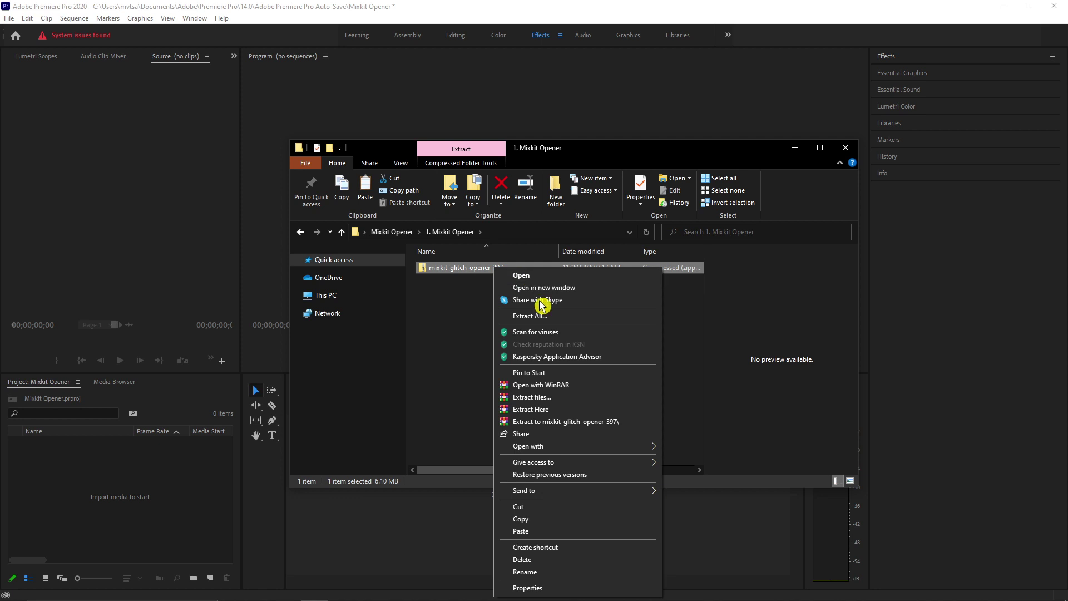
{"action": "left_click", "coordinate": [561, 413]}
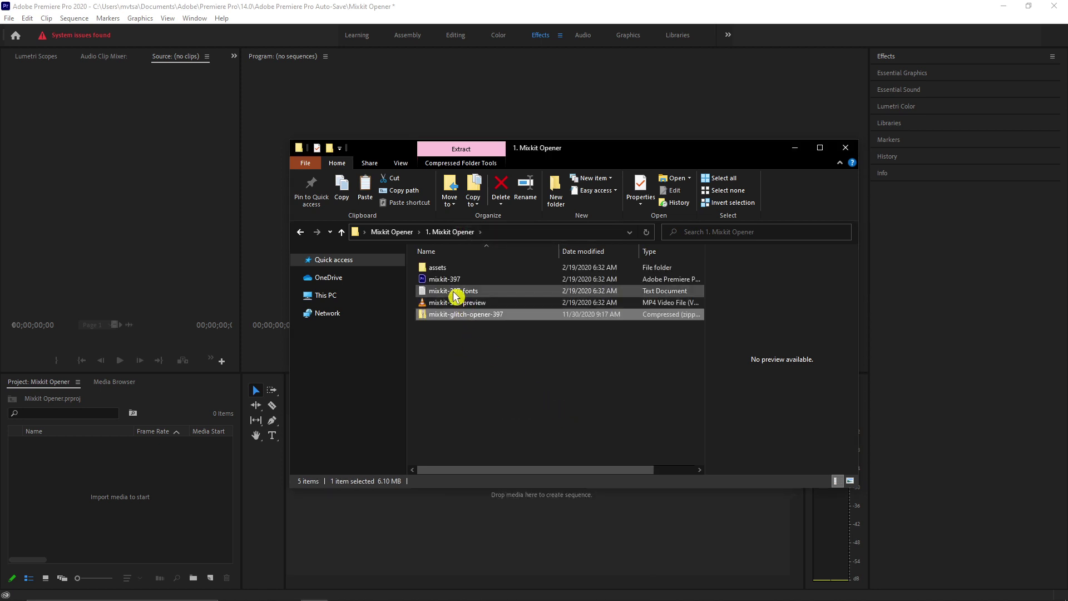
{"action": "left_click", "coordinate": [453, 281]}
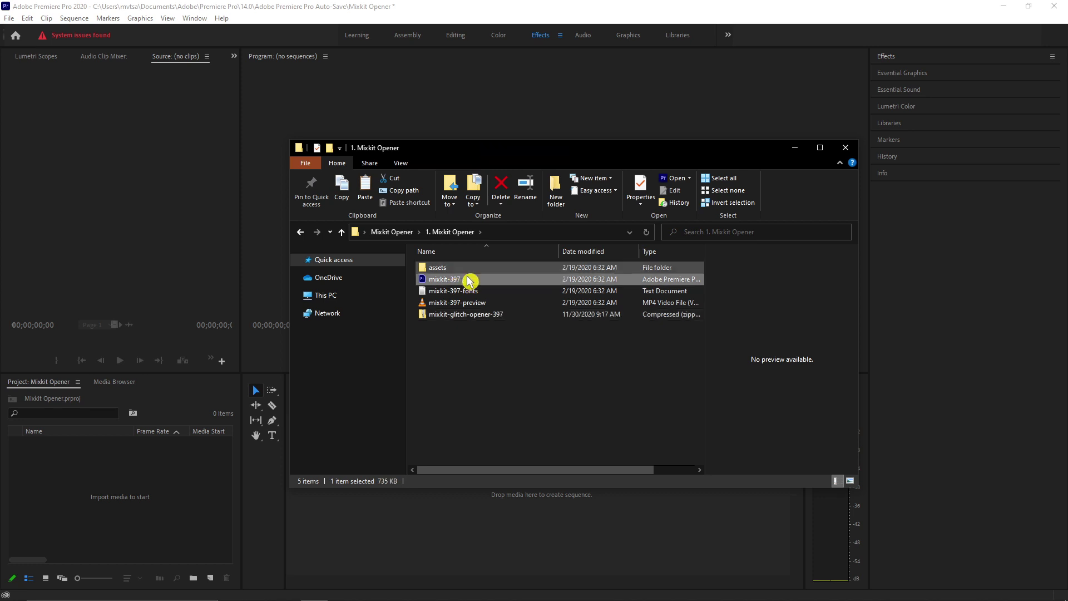
{"action": "left_click_drag", "start_coordinate": [474, 285], "coordinate": [143, 498]}
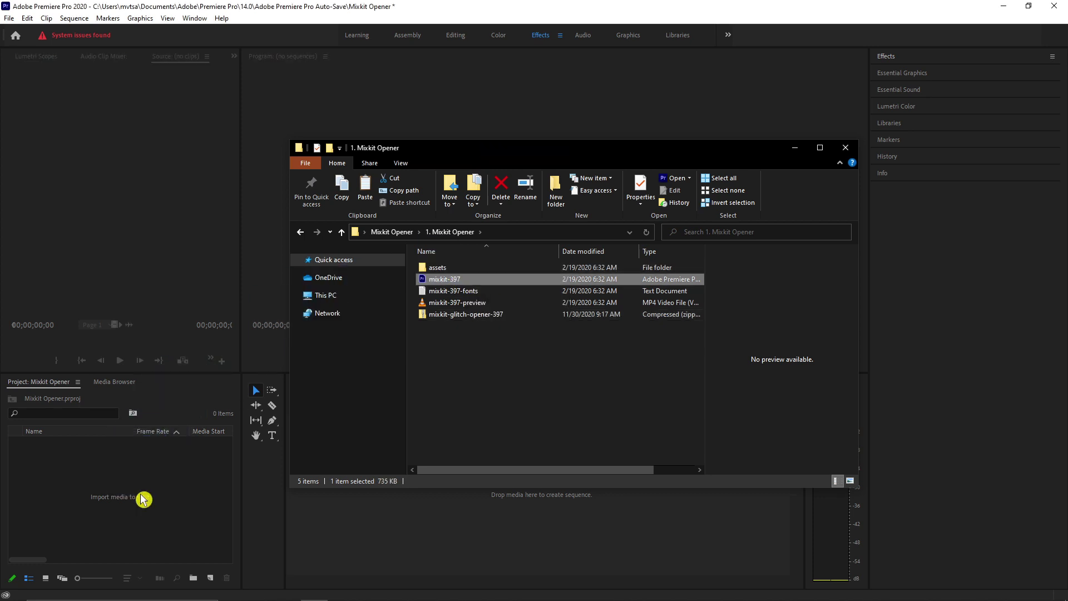
Import the entire mixkit-397 project, relinking Placeholder.jpg to Desktop > Mixkit Opener > 1. Mixkit Opener > assets
{"action": "left_click", "coordinate": [795, 148]}
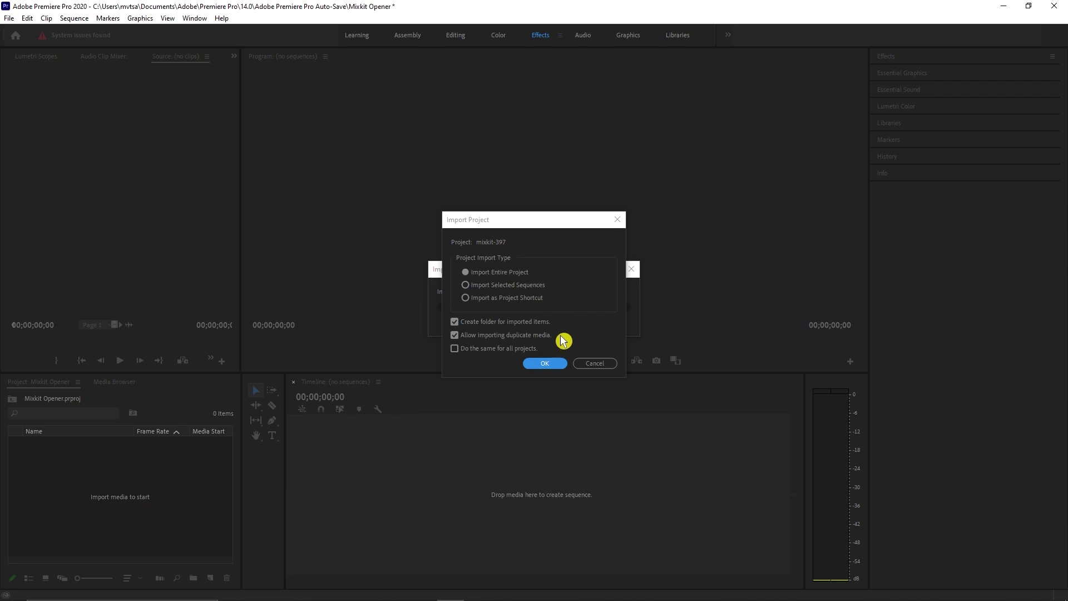
{"action": "left_click", "coordinate": [559, 365]}
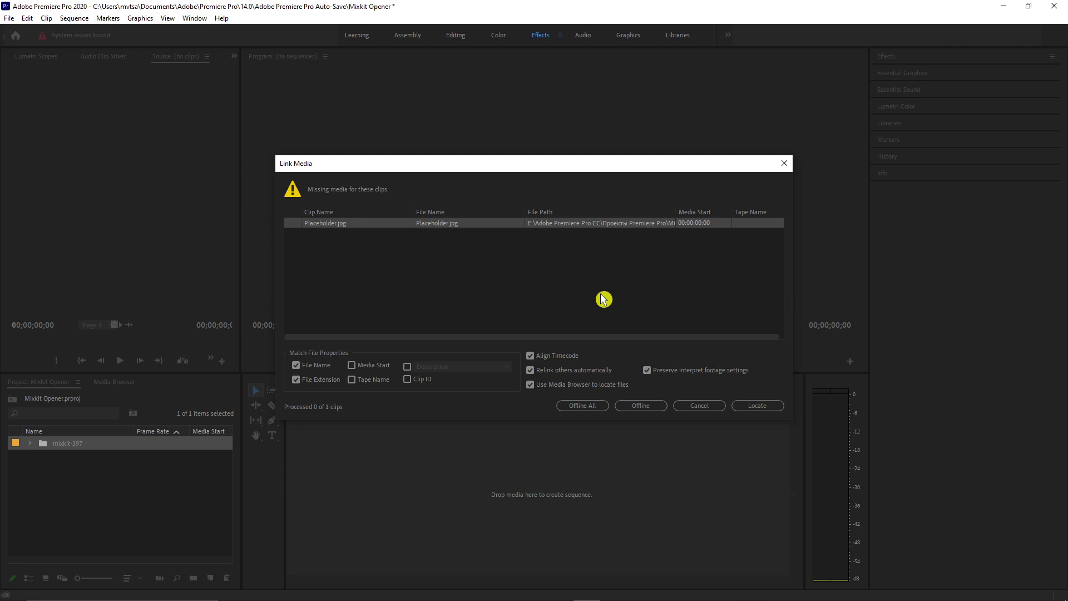
{"action": "left_click", "coordinate": [756, 409]}
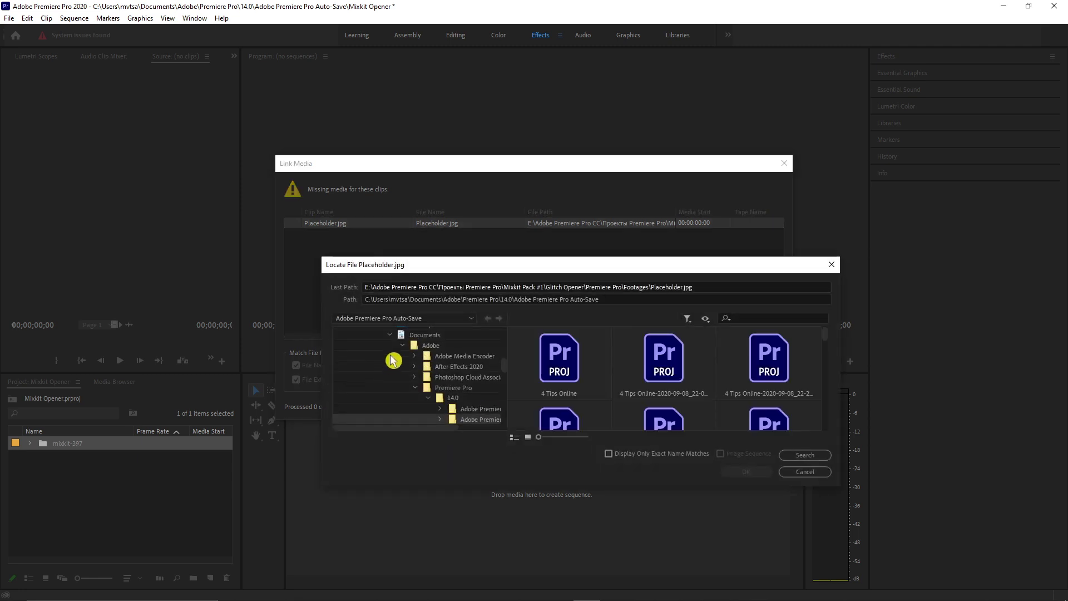
{"action": "left_click", "coordinate": [391, 335]}
{"action": "left_click", "coordinate": [390, 357]}
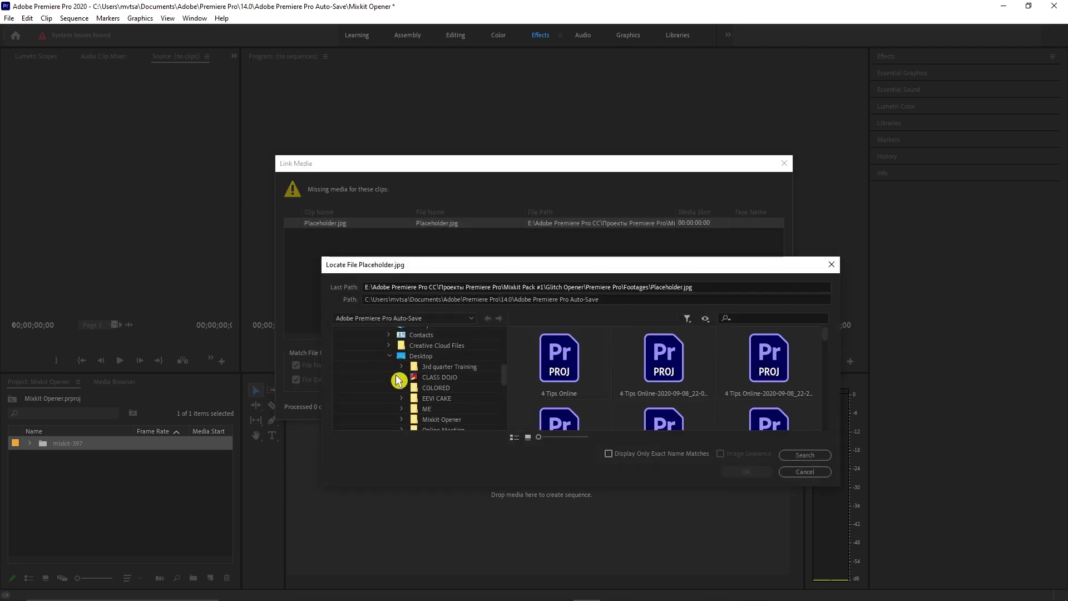
{"action": "left_click", "coordinate": [403, 388]}
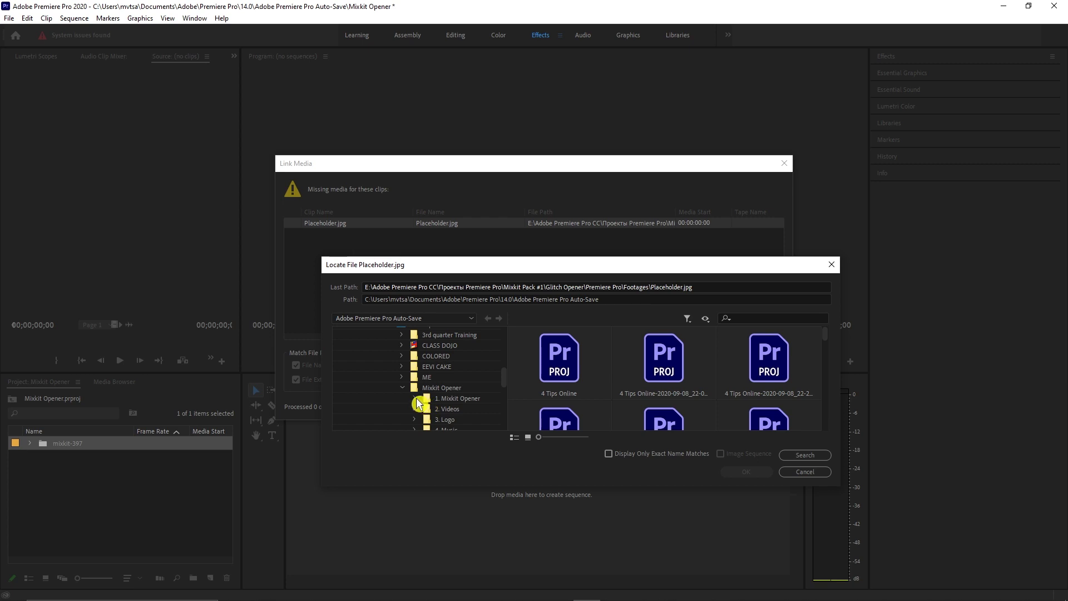
{"action": "left_click", "coordinate": [416, 398]}
{"action": "left_click", "coordinate": [448, 409]}
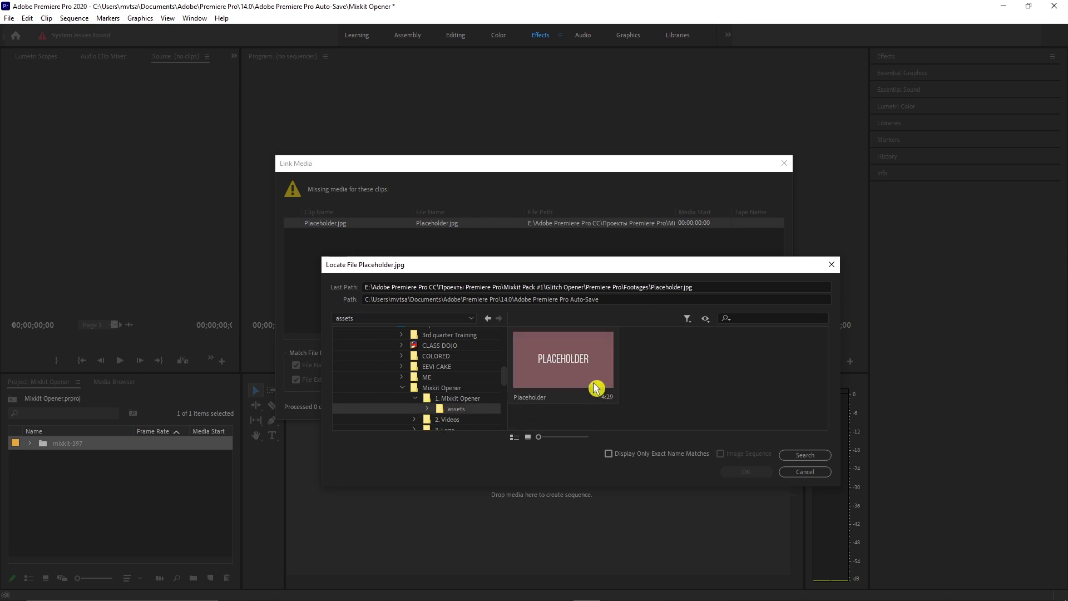
{"action": "left_click", "coordinate": [581, 372]}
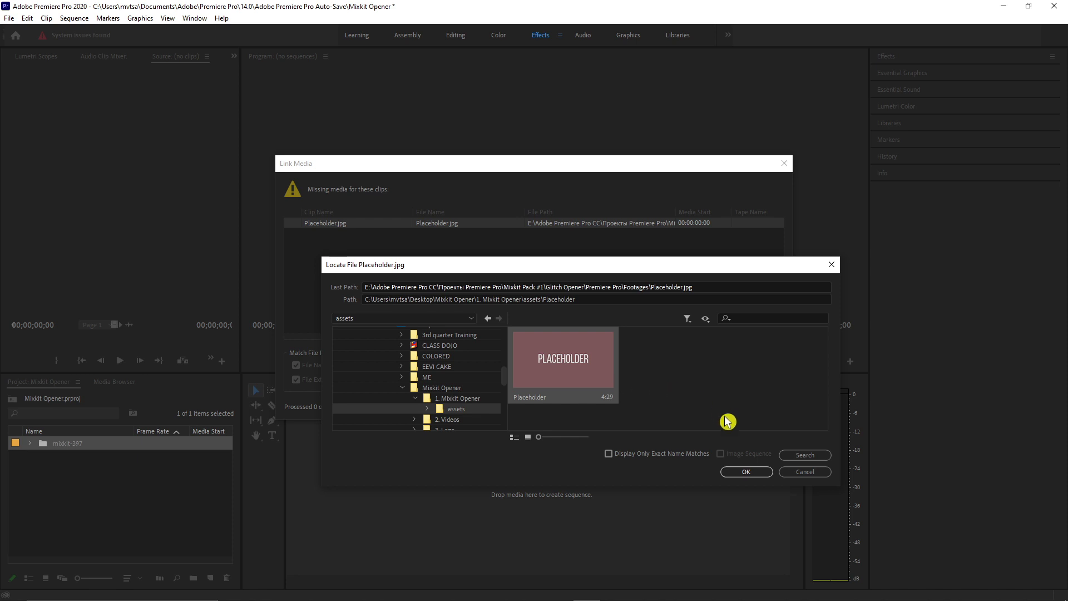
{"action": "left_click", "coordinate": [745, 472]}
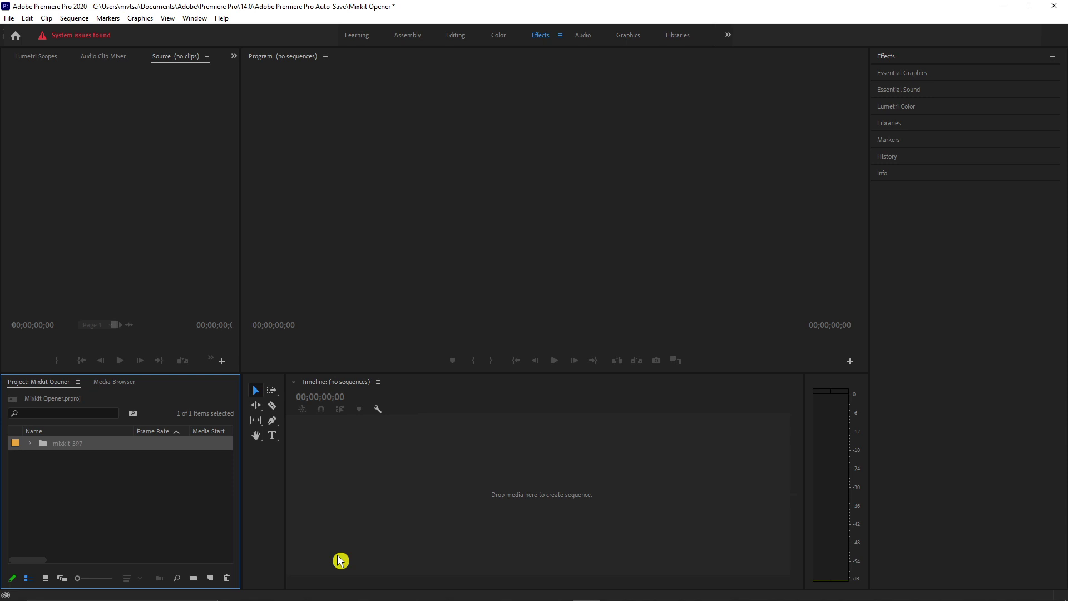
Check the 2. Videos, 3. Logo and 4. Music folders, then drag all three into the Project panel
{"action": "key", "text": "alt+Tab"}
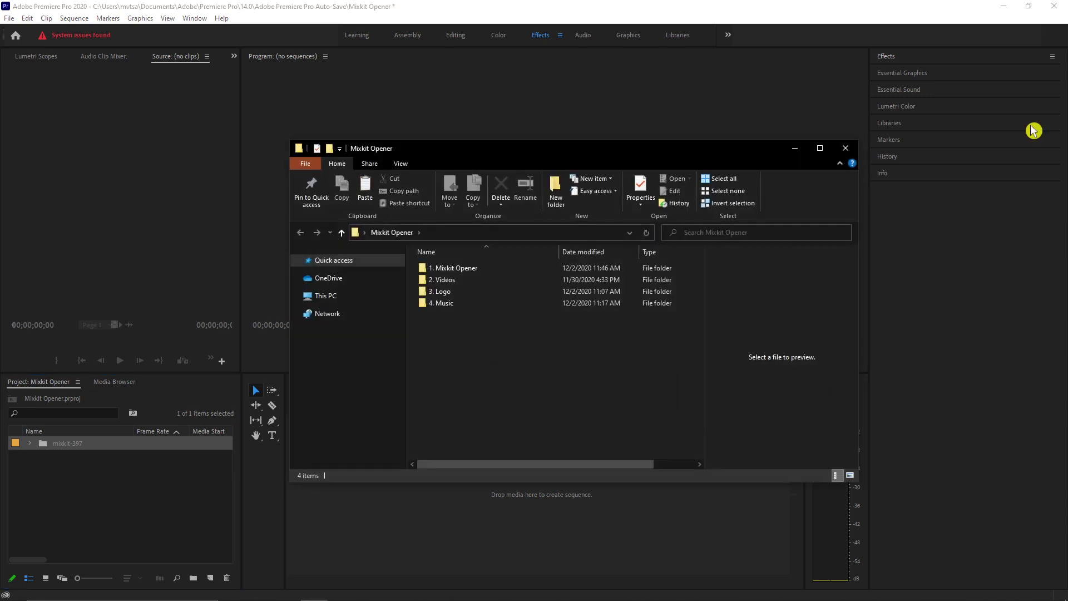
{"action": "left_click", "coordinate": [478, 304]}
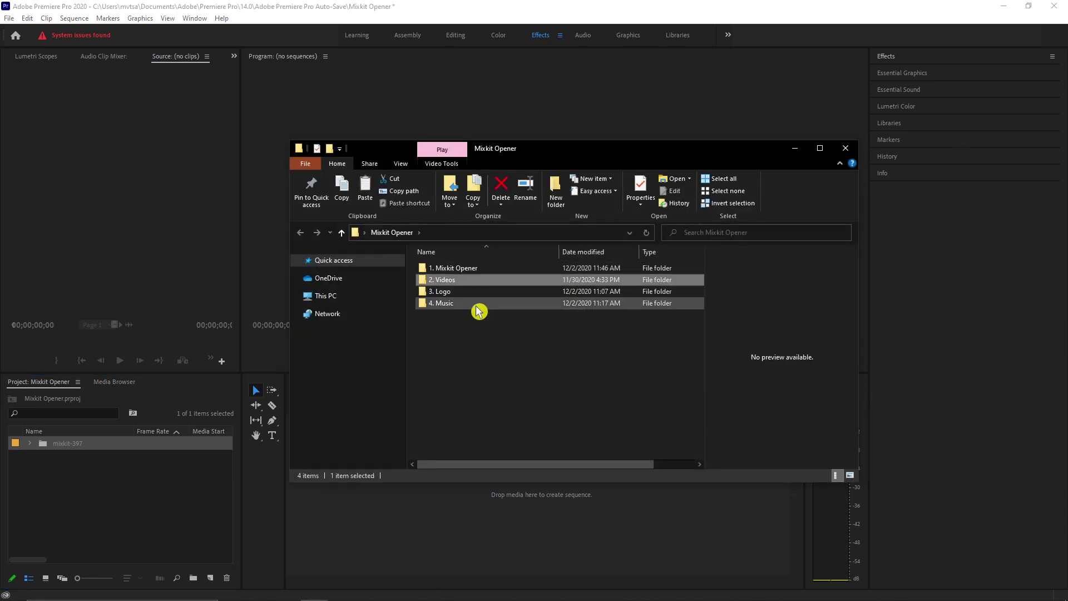
{"action": "left_click", "coordinate": [479, 285], "text": "shift"}
{"action": "double_click", "coordinate": [482, 283]}
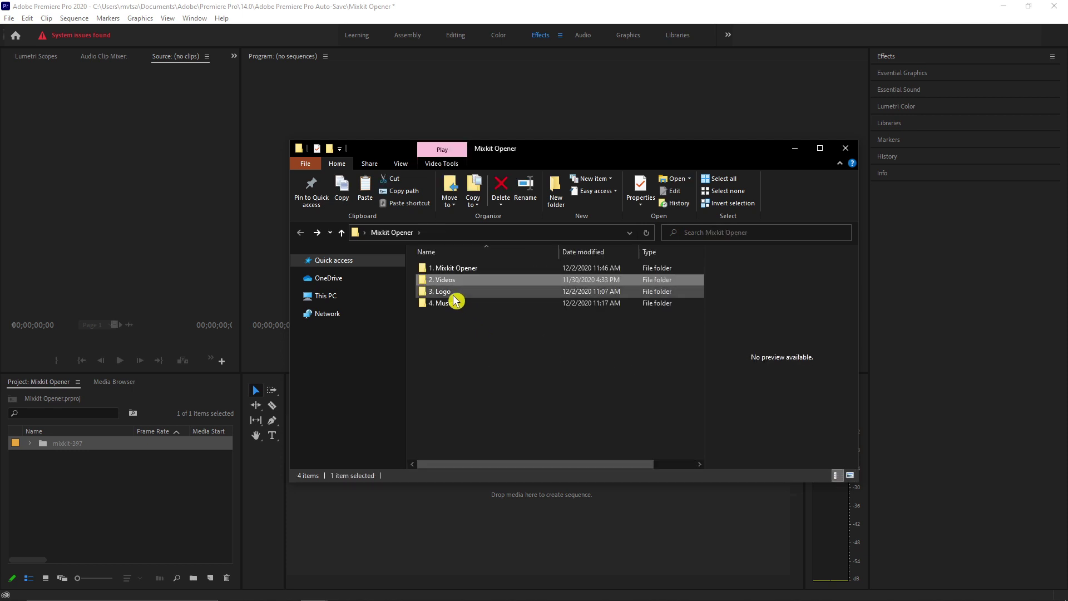
{"action": "double_click", "coordinate": [453, 293]}
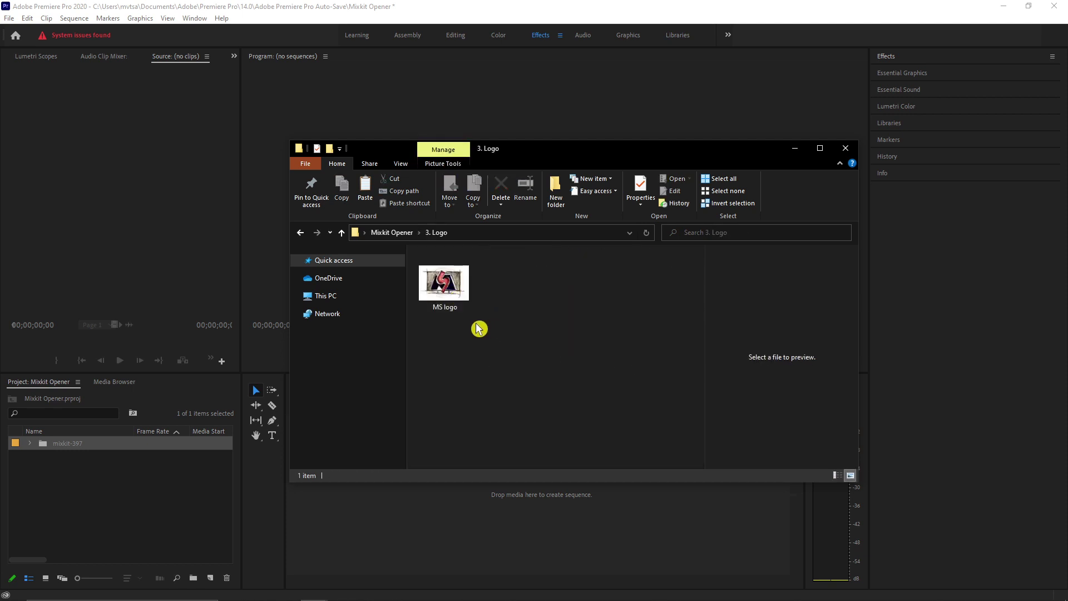
{"action": "key", "text": "alt+Left"}
{"action": "double_click", "coordinate": [467, 306]}
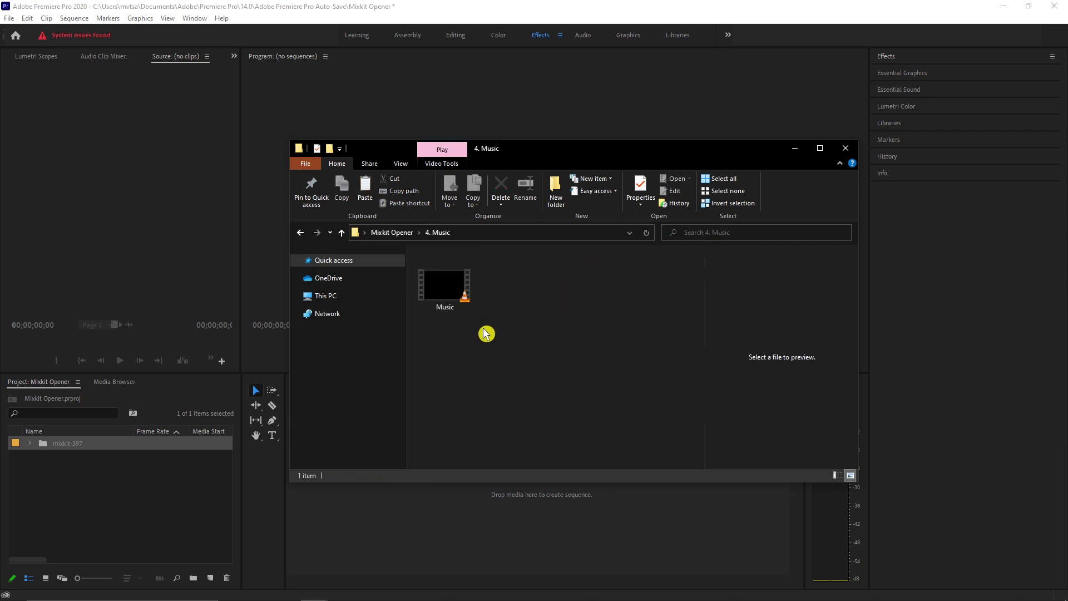
{"action": "key", "text": "alt+Left"}
{"action": "left_click", "coordinate": [481, 283], "text": "shift"}
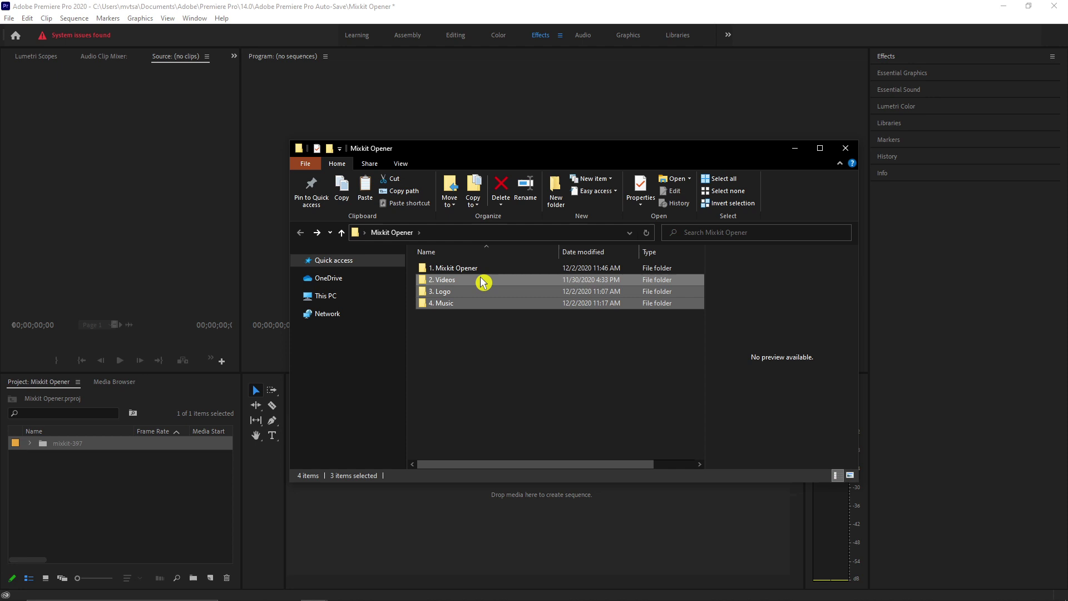
{"action": "left_click_drag", "start_coordinate": [486, 285], "coordinate": [132, 520]}
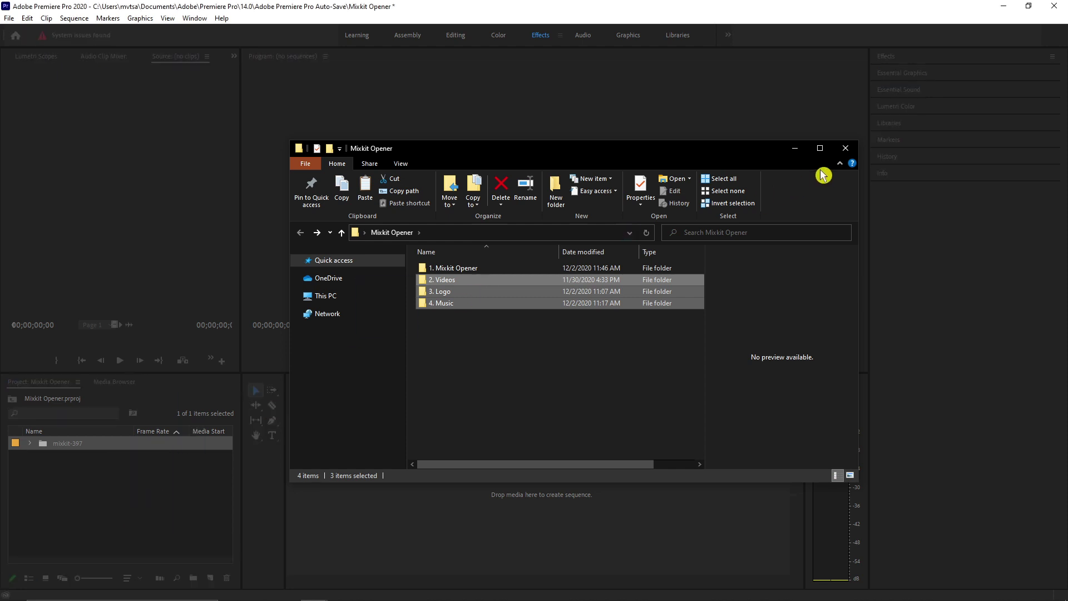
Expand mixkit-397 > 03.Assets > Nested in the Project panel
{"action": "left_click", "coordinate": [797, 149]}
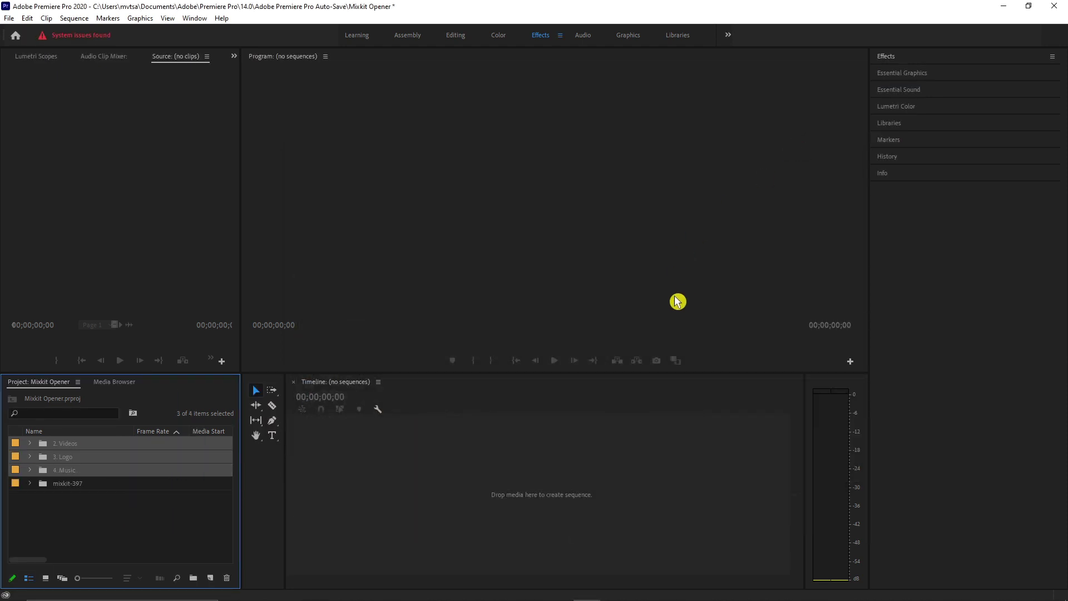
{"action": "left_click", "coordinate": [548, 224]}
{"action": "left_click", "coordinate": [32, 490]}
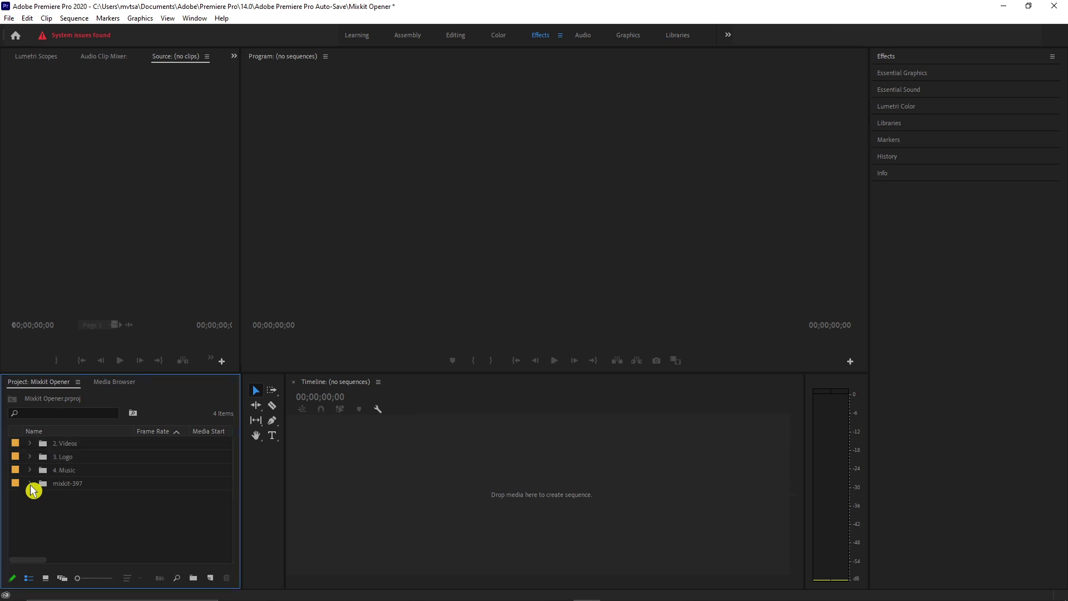
{"action": "left_click", "coordinate": [30, 484]}
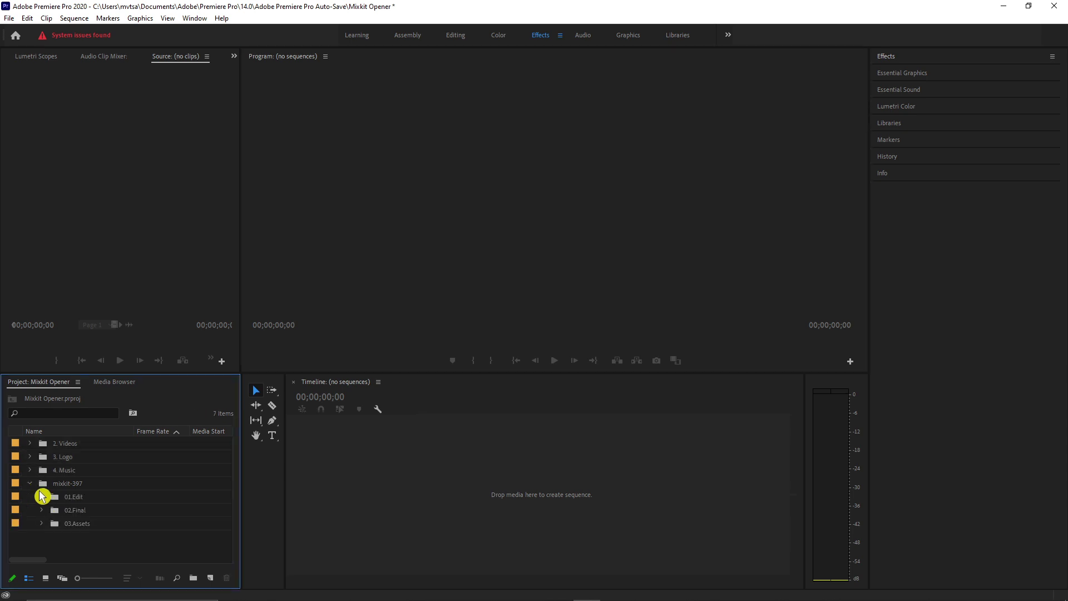
{"action": "left_click", "coordinate": [43, 524]}
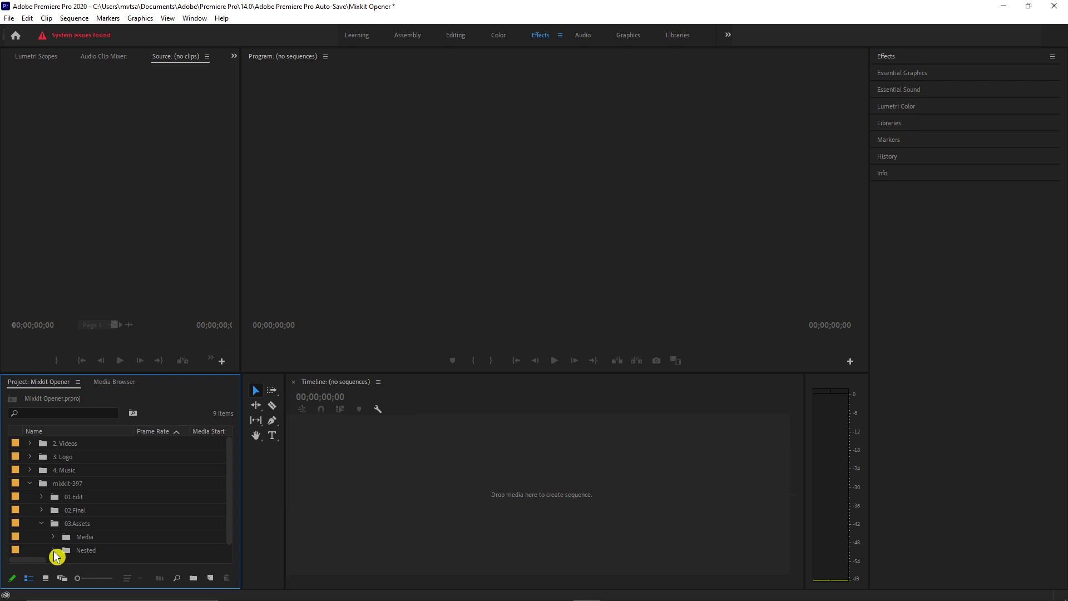
{"action": "left_click", "coordinate": [54, 551]}
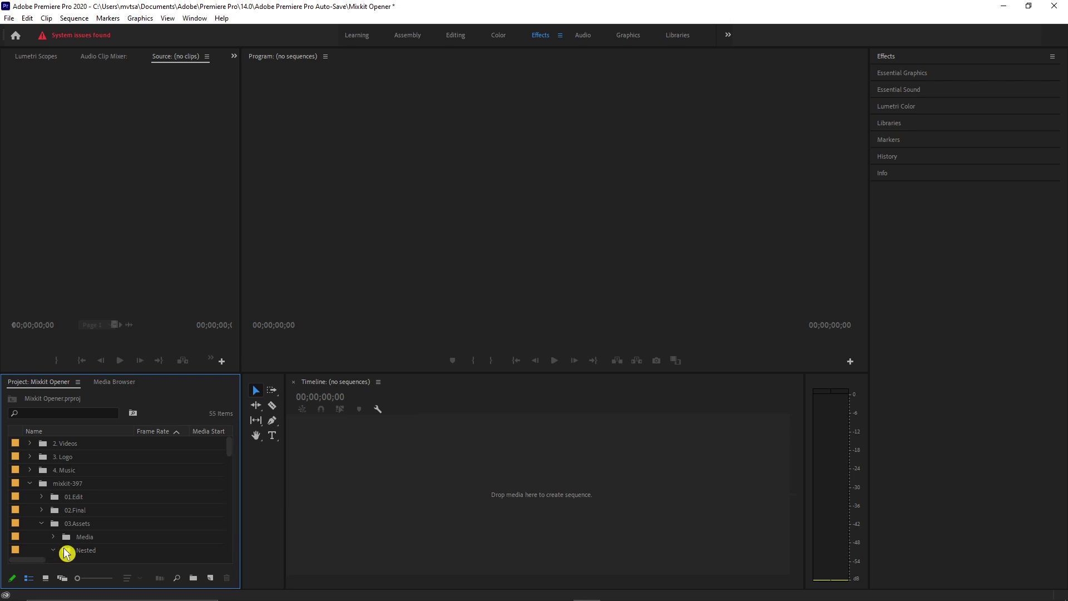
{"action": "scroll", "coordinate": [155, 529], "scroll_direction": "down", "scroll_amount": 1}
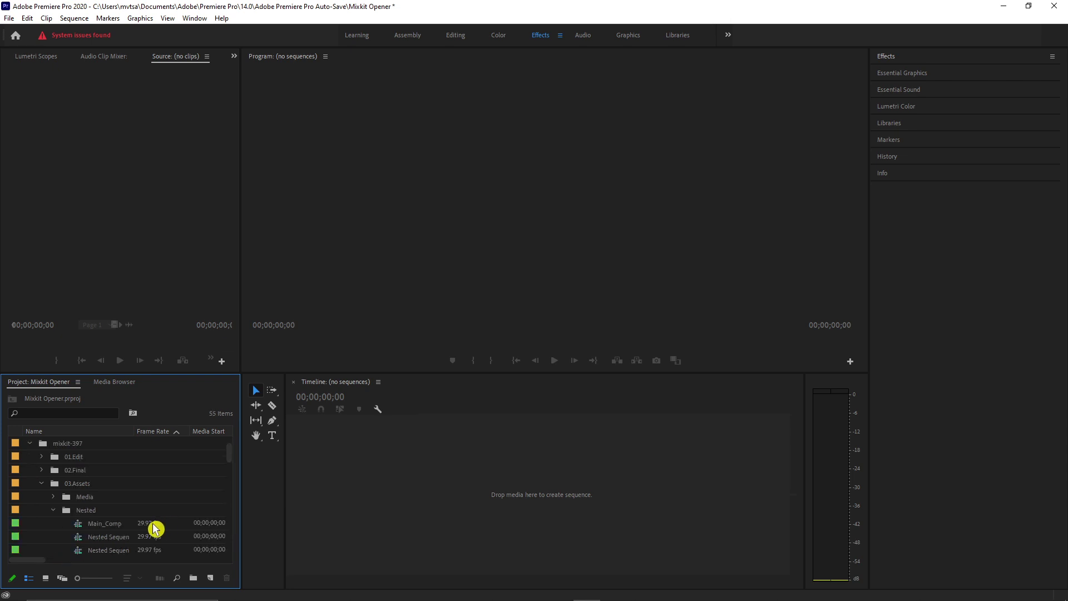
Open the Main_Comp sequence and play it from the start
{"action": "double_click", "coordinate": [80, 529]}
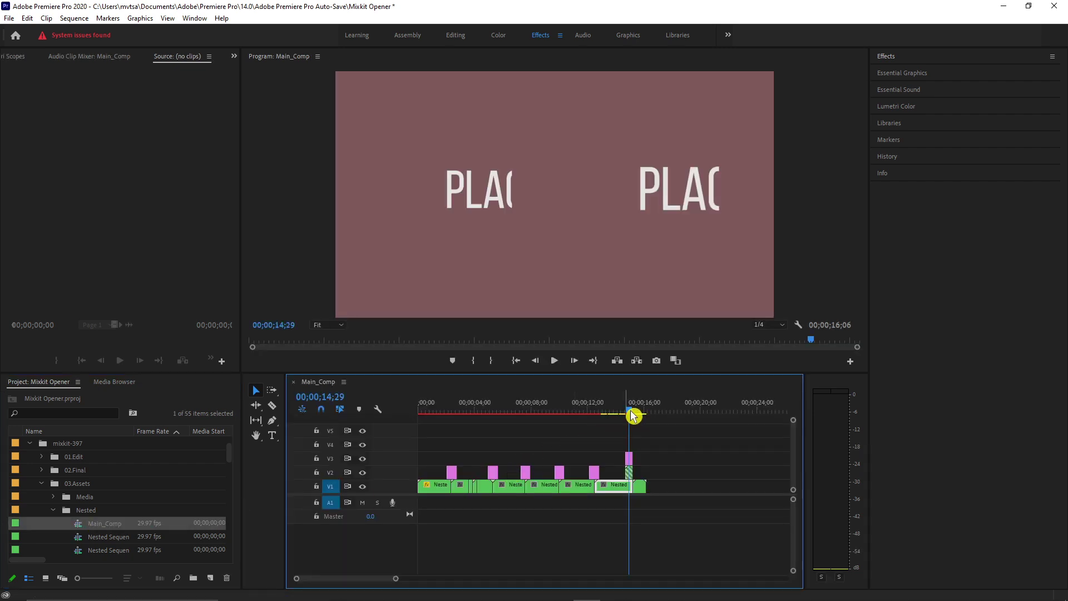
{"action": "left_click_drag", "start_coordinate": [634, 418], "coordinate": [420, 412]}
{"action": "key", "text": "space"}
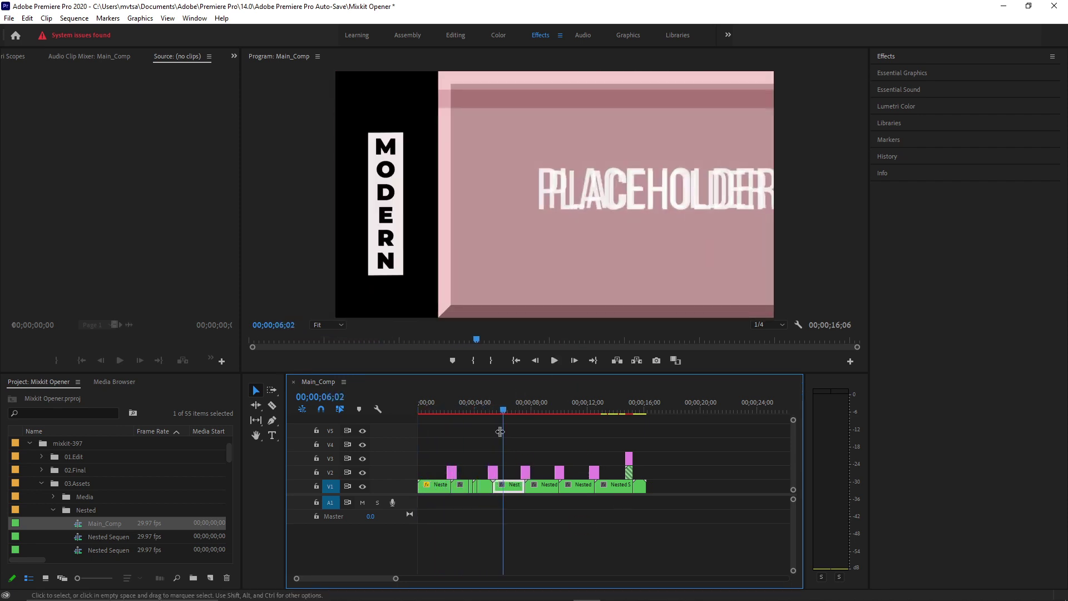
Stop playback, collapse Nested and 03.Assets, and expand 01.Edit > Shots to list Nested Shot 01–08
{"action": "key", "text": "space"}
{"action": "key", "text": "Home"}
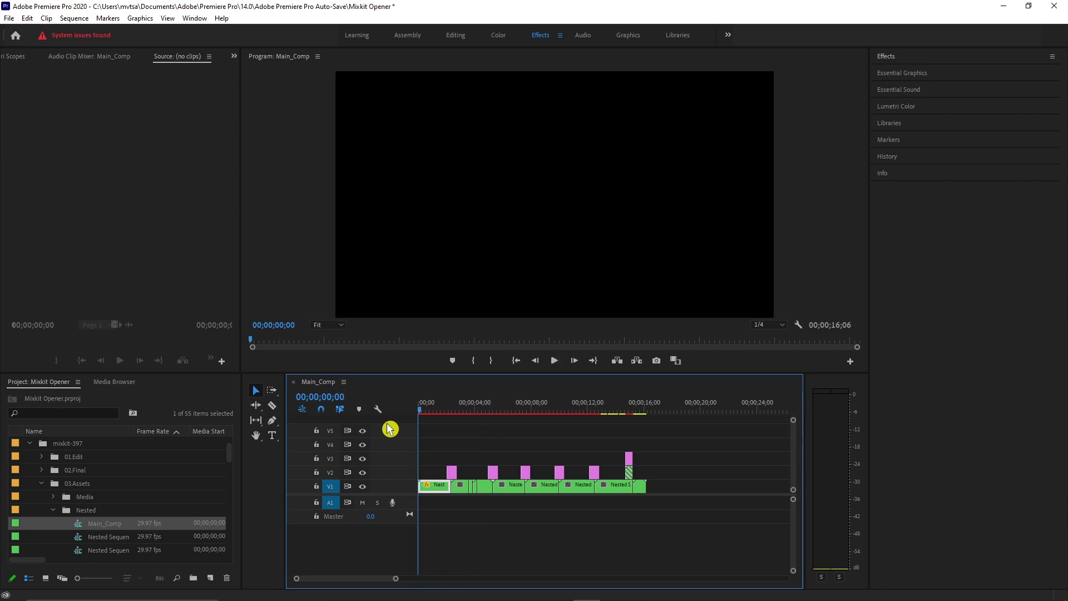
{"action": "left_click", "coordinate": [56, 516]}
{"action": "left_click", "coordinate": [56, 512]}
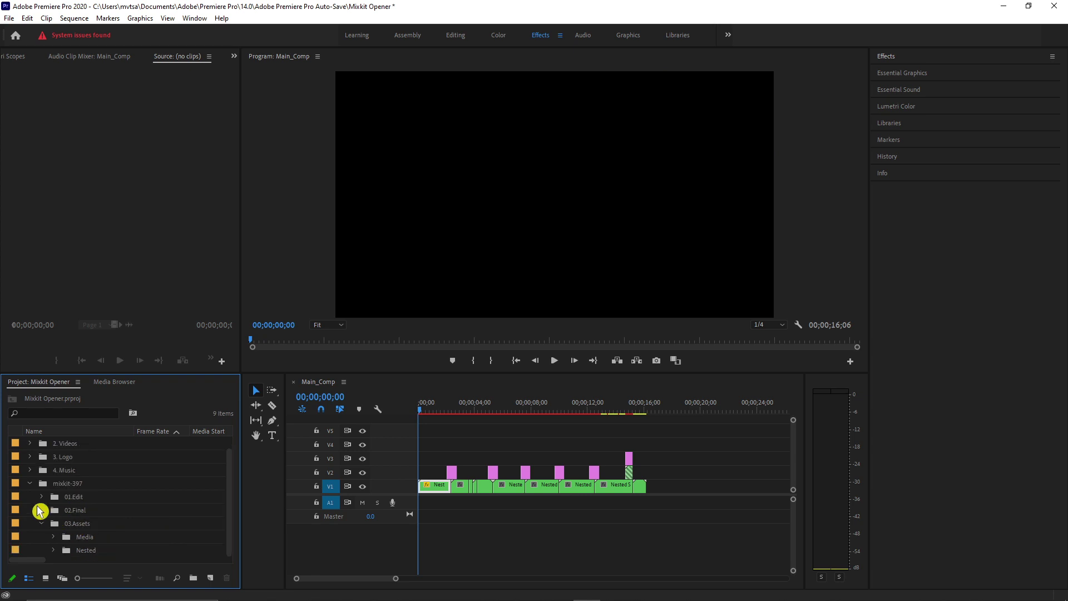
{"action": "left_click", "coordinate": [42, 524]}
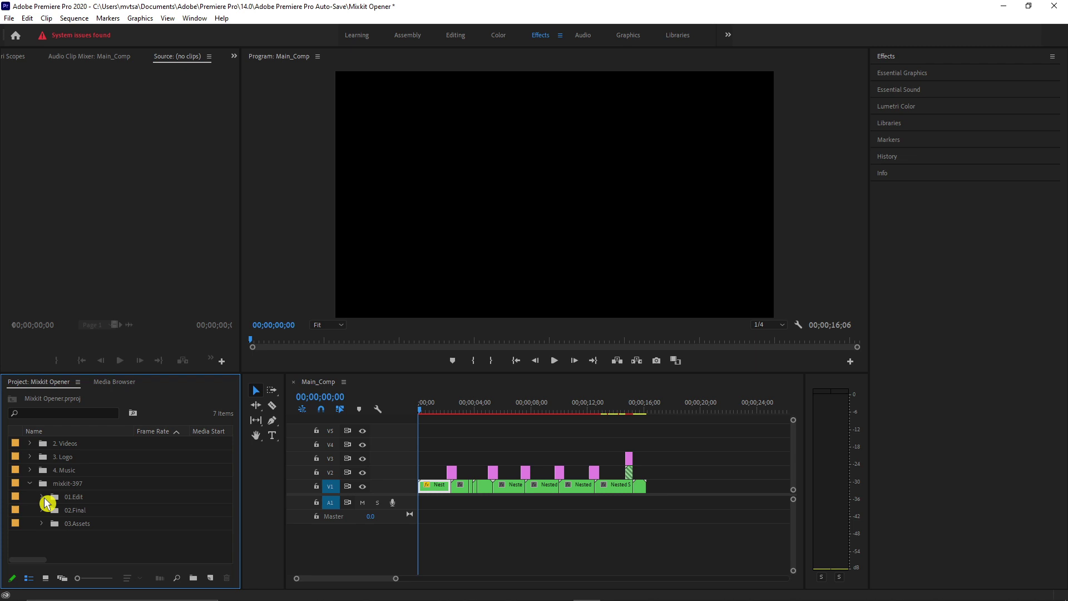
{"action": "left_click", "coordinate": [43, 497]}
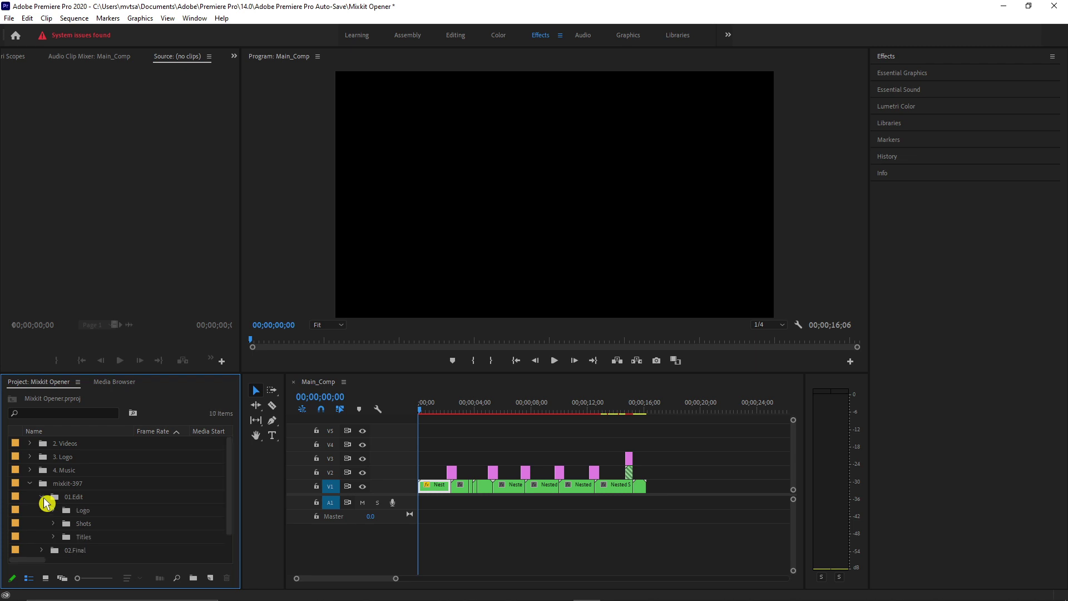
{"action": "left_click", "coordinate": [54, 524]}
{"action": "scroll", "coordinate": [109, 514], "scroll_direction": "down", "scroll_amount": 3}
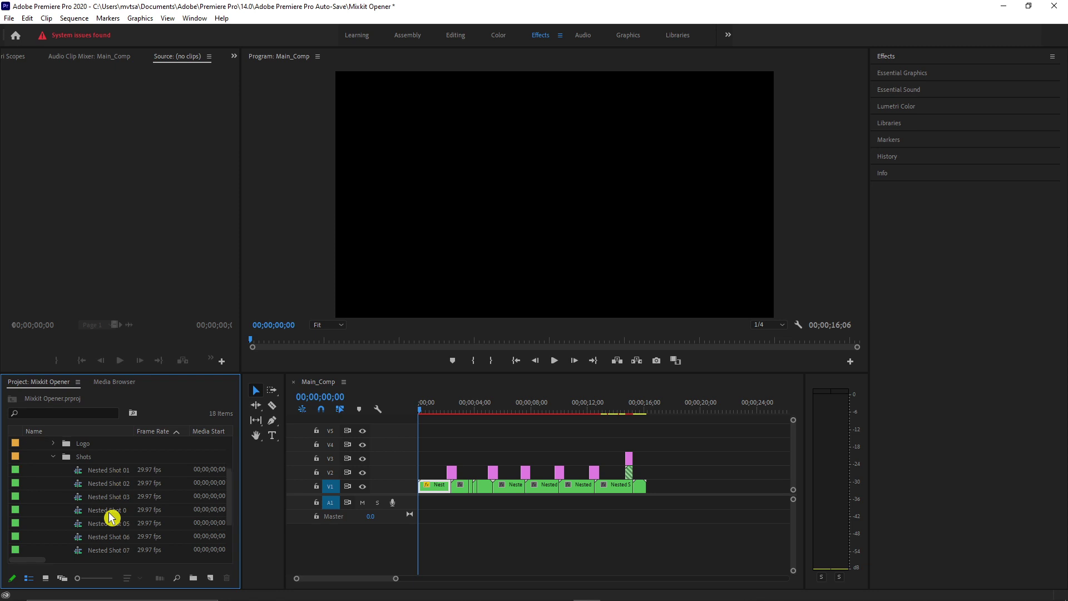
{"action": "scroll", "coordinate": [112, 517], "scroll_direction": "down", "scroll_amount": 1}
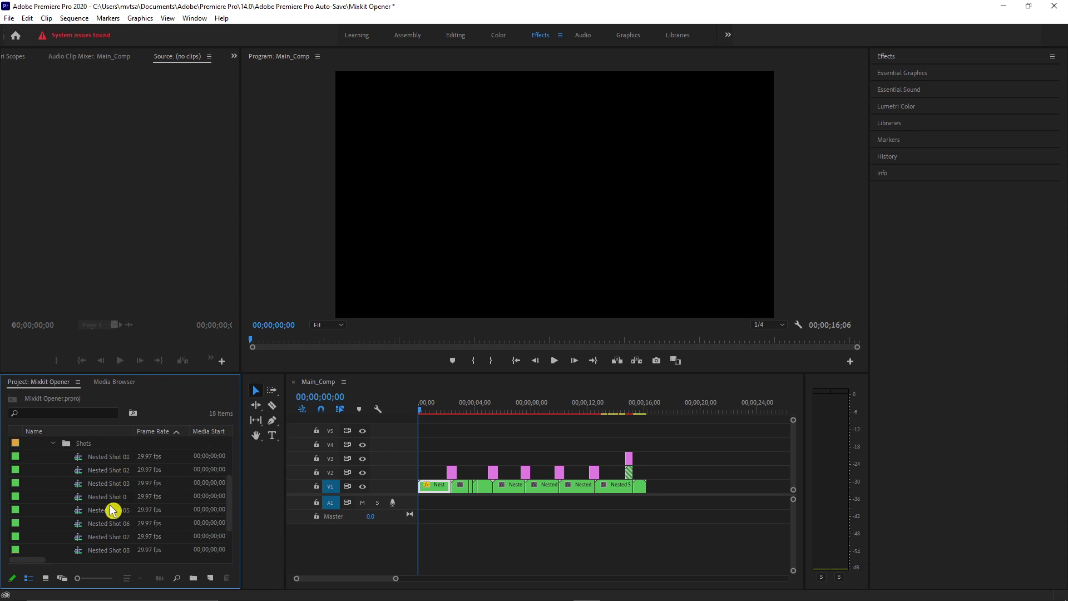
Open Nested Shot 01 through 08 as timeline tabs, then switch back to Nested Shot 01
{"action": "double_click", "coordinate": [82, 461]}
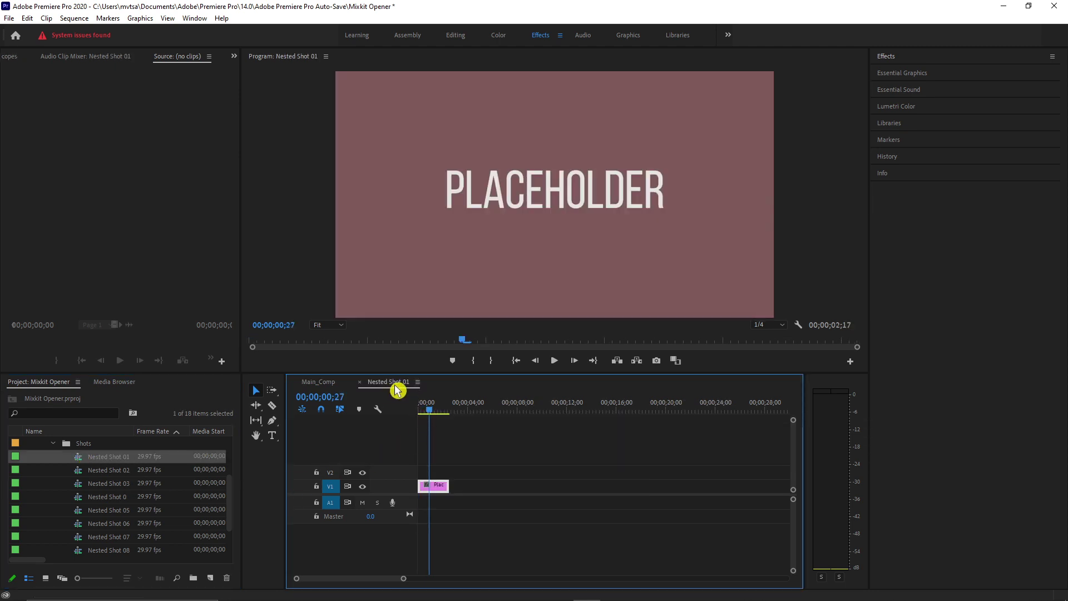
{"action": "double_click", "coordinate": [82, 475]}
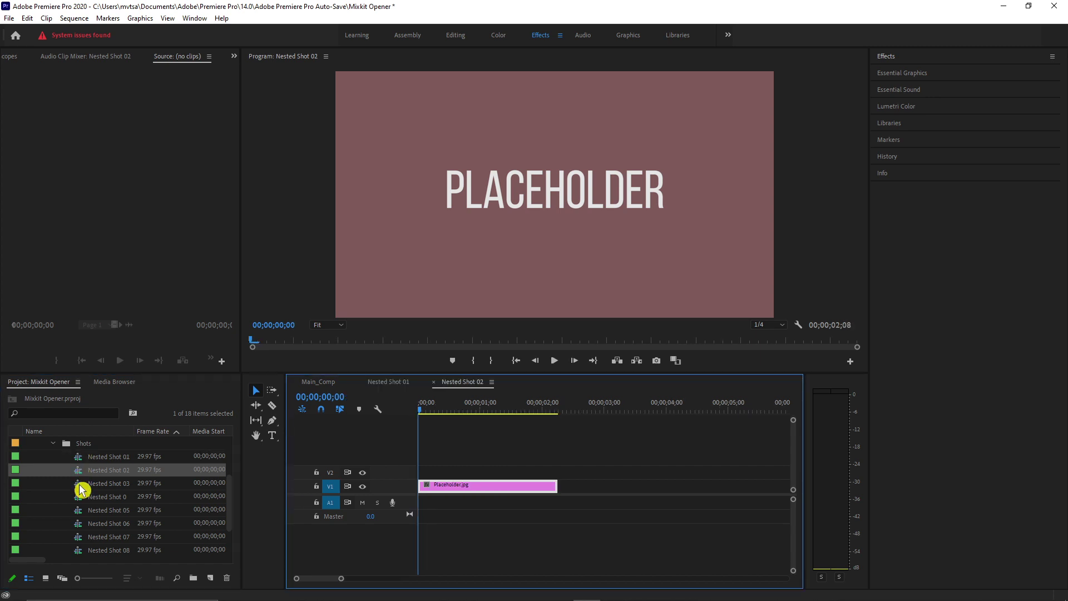
{"action": "double_click", "coordinate": [82, 488]}
{"action": "double_click", "coordinate": [78, 498]}
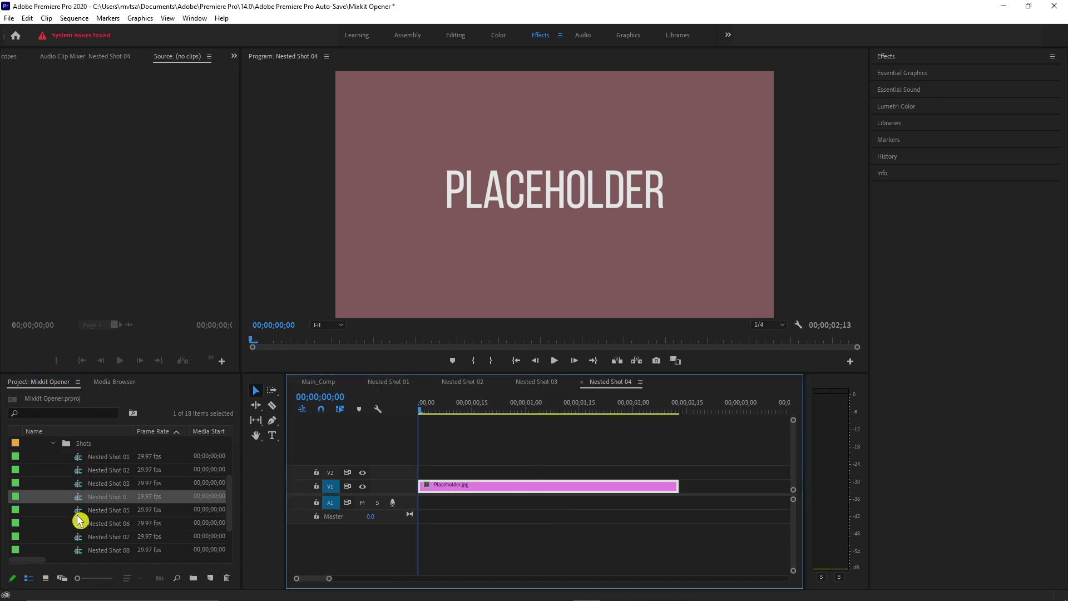
{"action": "double_click", "coordinate": [78, 512]}
{"action": "double_click", "coordinate": [79, 525]}
{"action": "double_click", "coordinate": [79, 538]}
{"action": "double_click", "coordinate": [80, 551]}
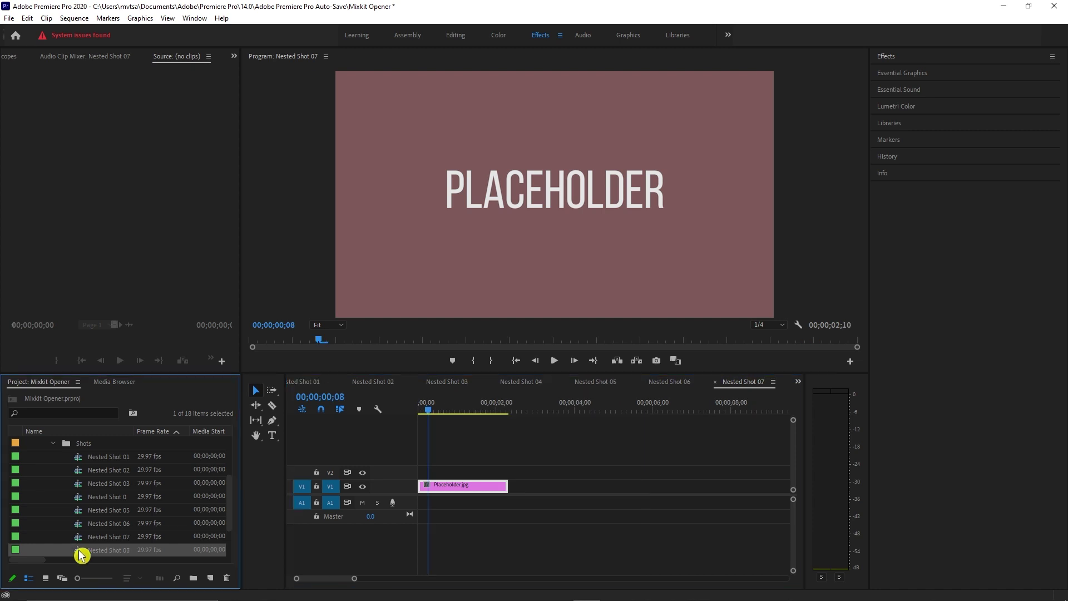
{"action": "left_click", "coordinate": [801, 388]}
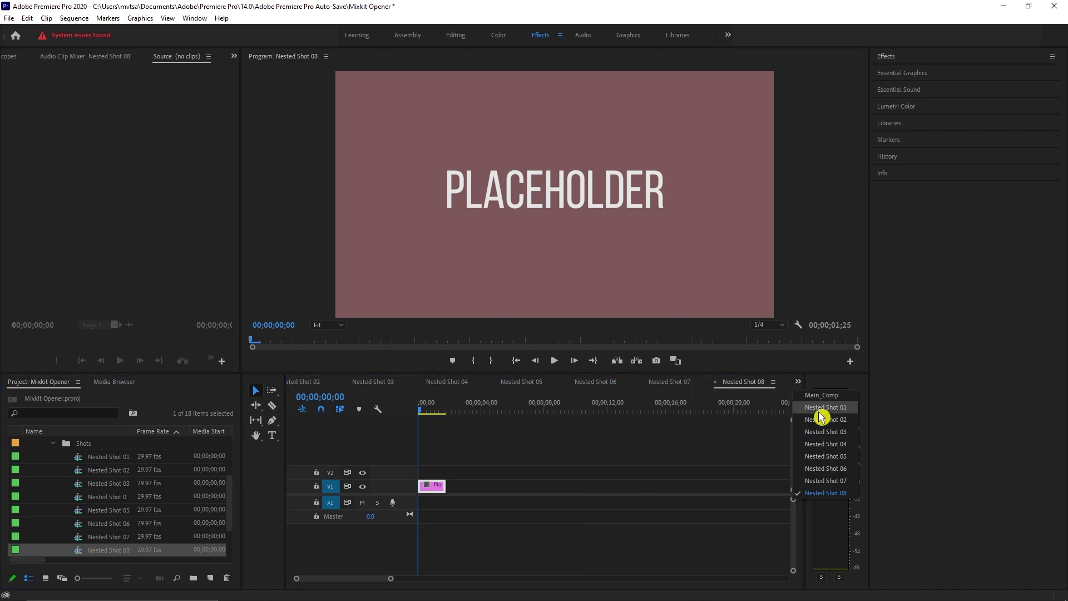
{"action": "left_click", "coordinate": [822, 412]}
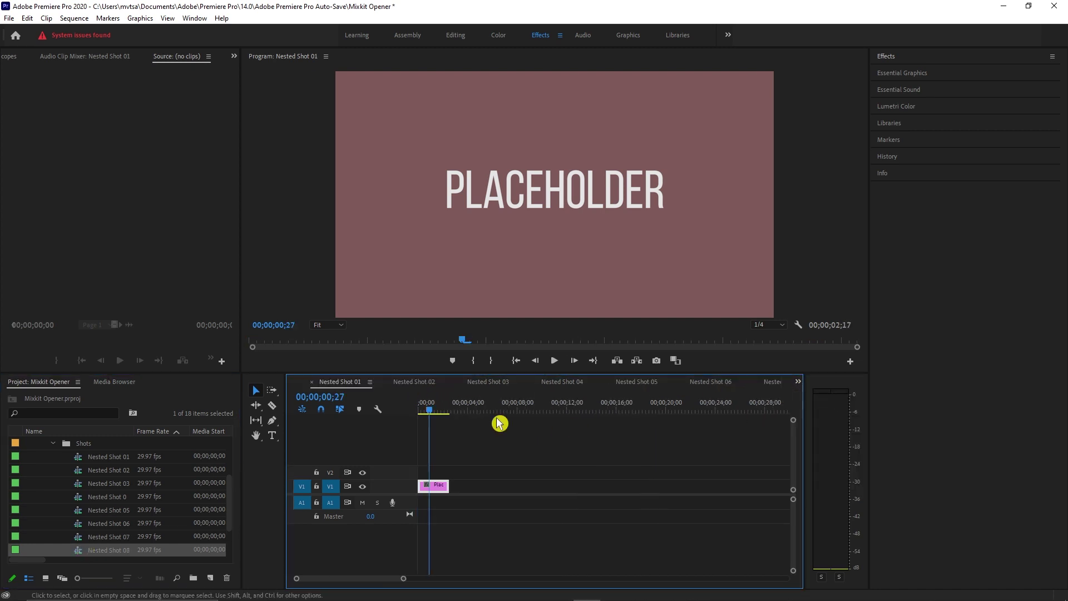
Show the 2. Videos bin and place 1.mp4 at the start of Nested Shot 01
{"action": "left_click", "coordinate": [54, 446]}
{"action": "left_click", "coordinate": [53, 444]}
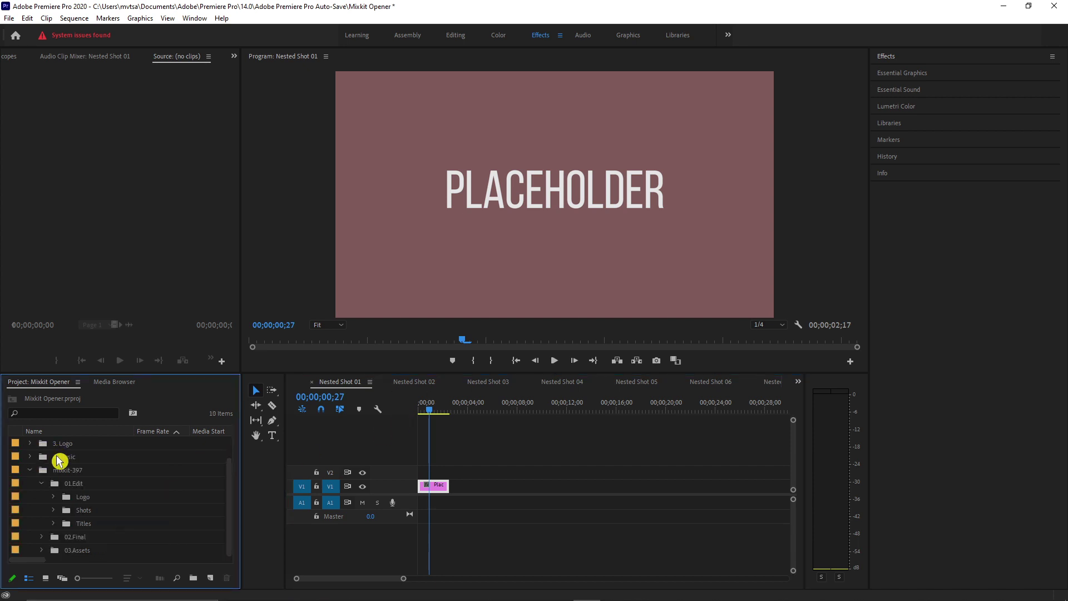
{"action": "left_click", "coordinate": [31, 471]}
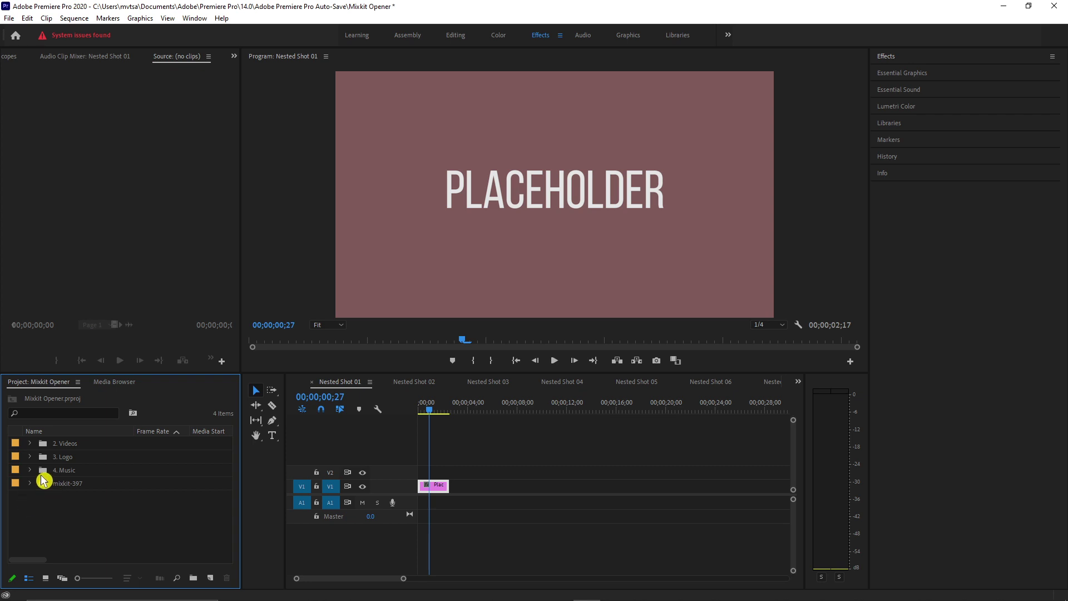
{"action": "left_click", "coordinate": [31, 444]}
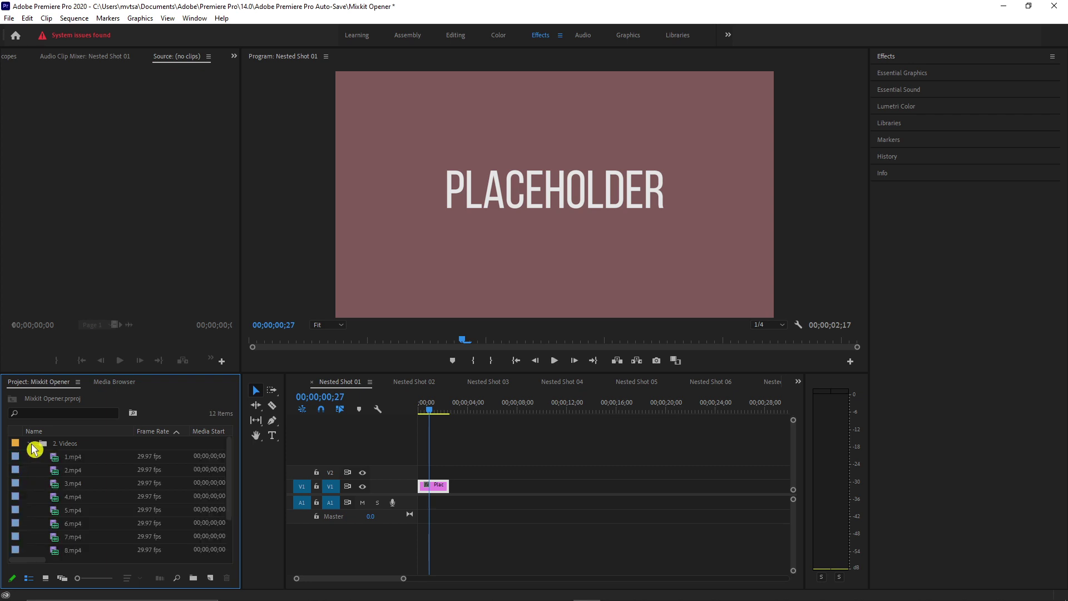
{"action": "left_click", "coordinate": [57, 460]}
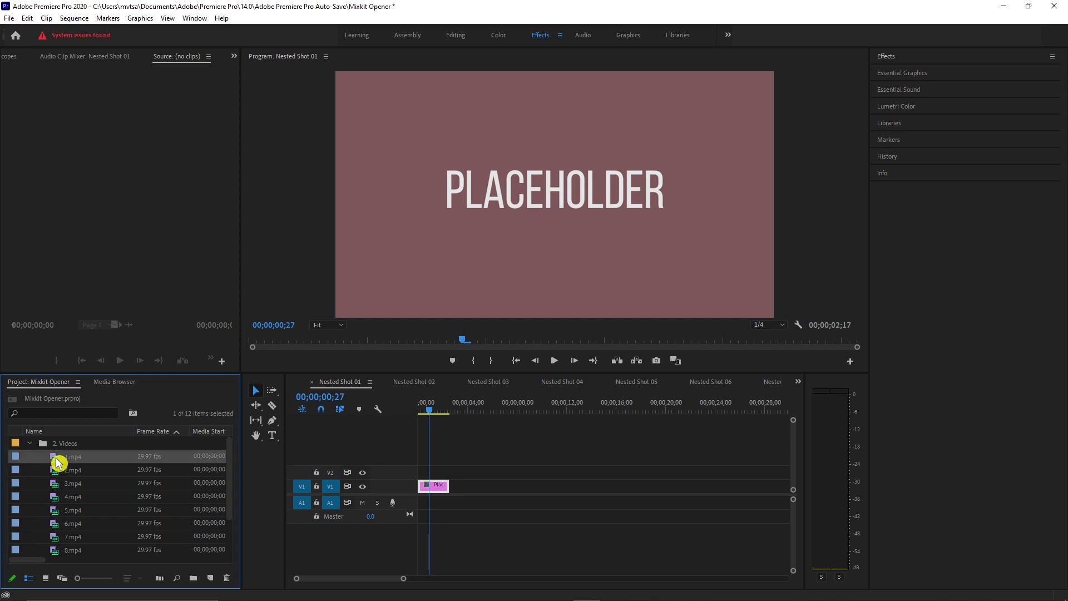
{"action": "left_click_drag", "start_coordinate": [55, 460], "coordinate": [384, 488]}
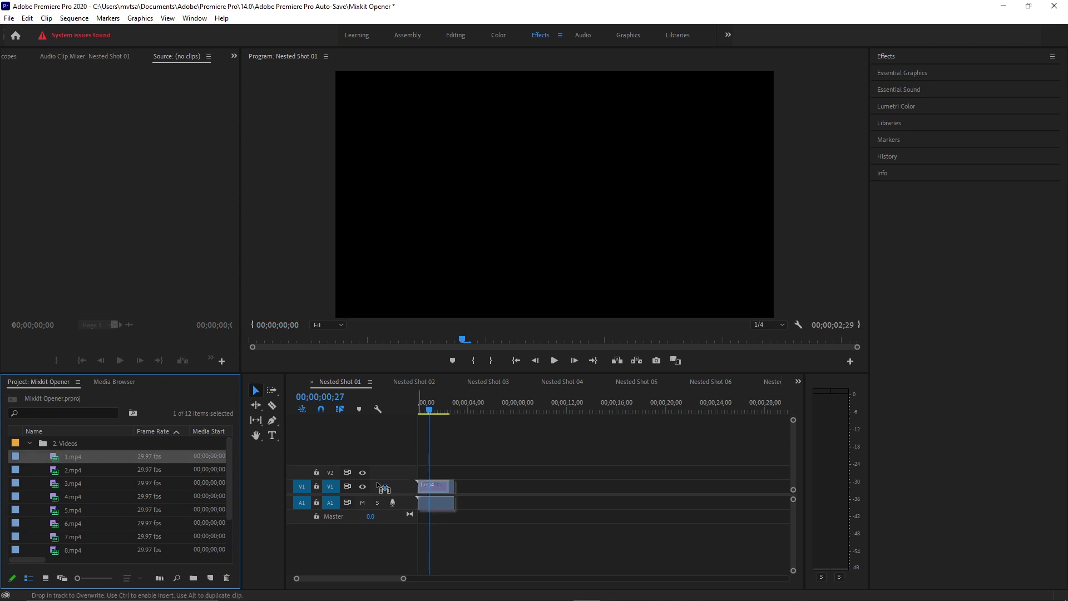
{"action": "left_click_drag", "start_coordinate": [384, 488], "coordinate": [385, 488]}
Replace the placeholder in Nested Shots 02–05 with clips 2.mp4 through 5.mp4
{"action": "left_click", "coordinate": [421, 383]}
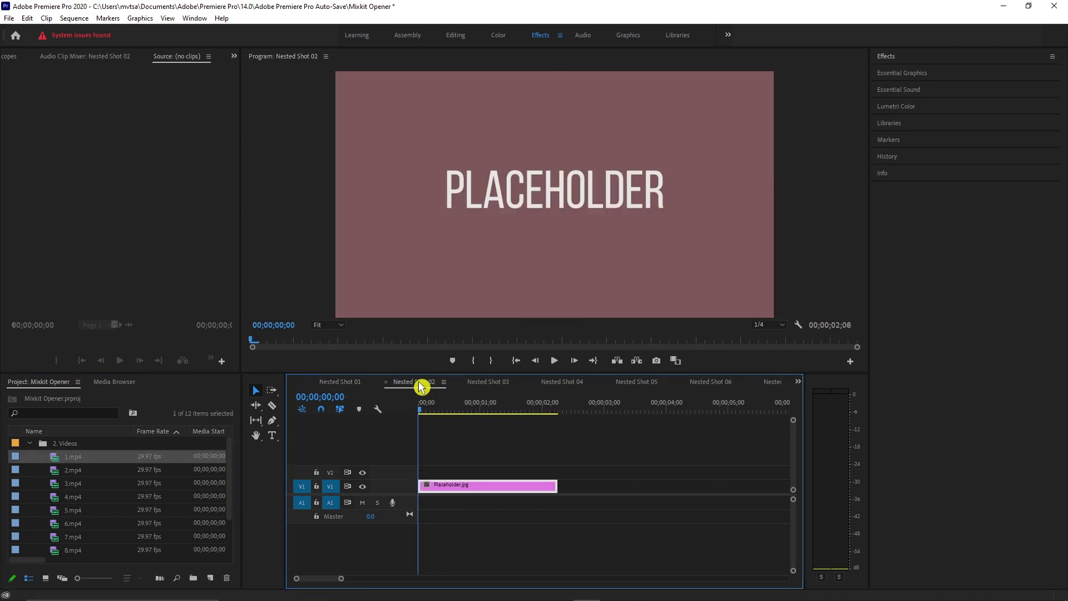
{"action": "left_click", "coordinate": [55, 473]}
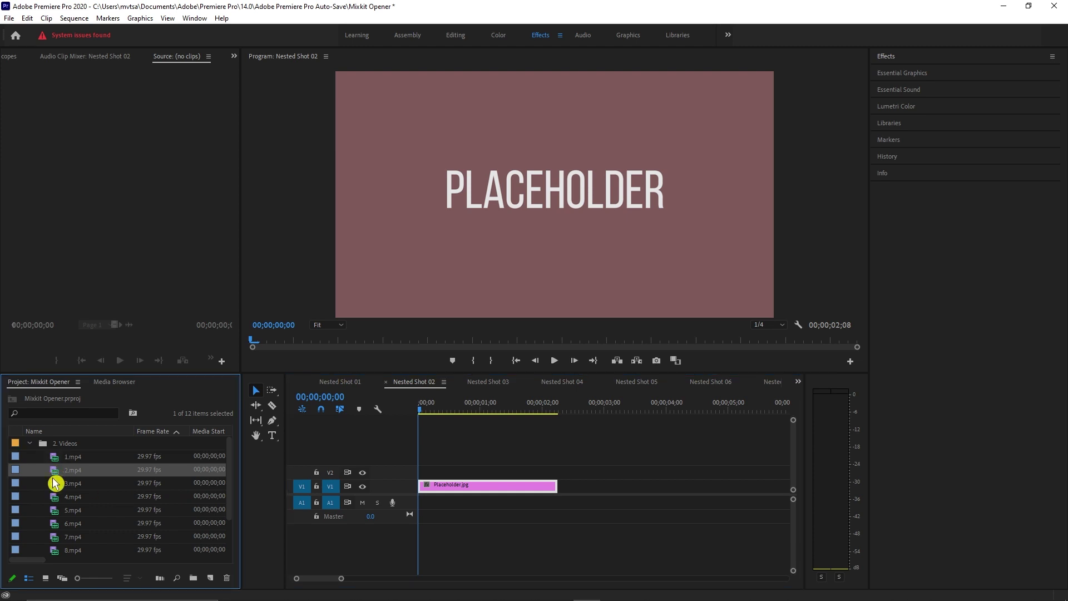
{"action": "left_click_drag", "start_coordinate": [97, 471], "coordinate": [448, 487]}
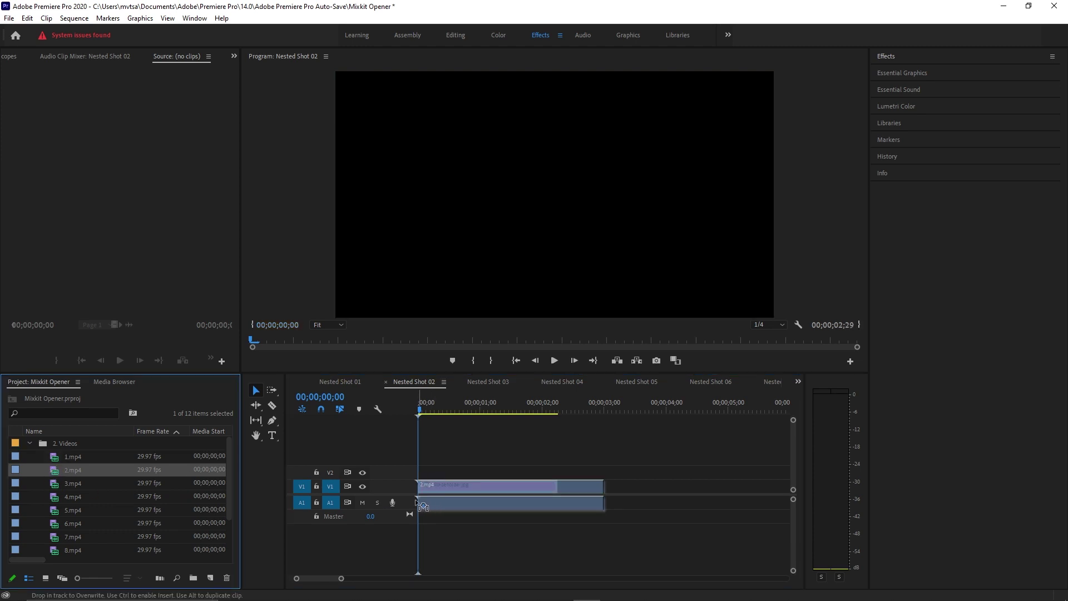
{"action": "left_click", "coordinate": [496, 383]}
{"action": "left_click", "coordinate": [53, 484]}
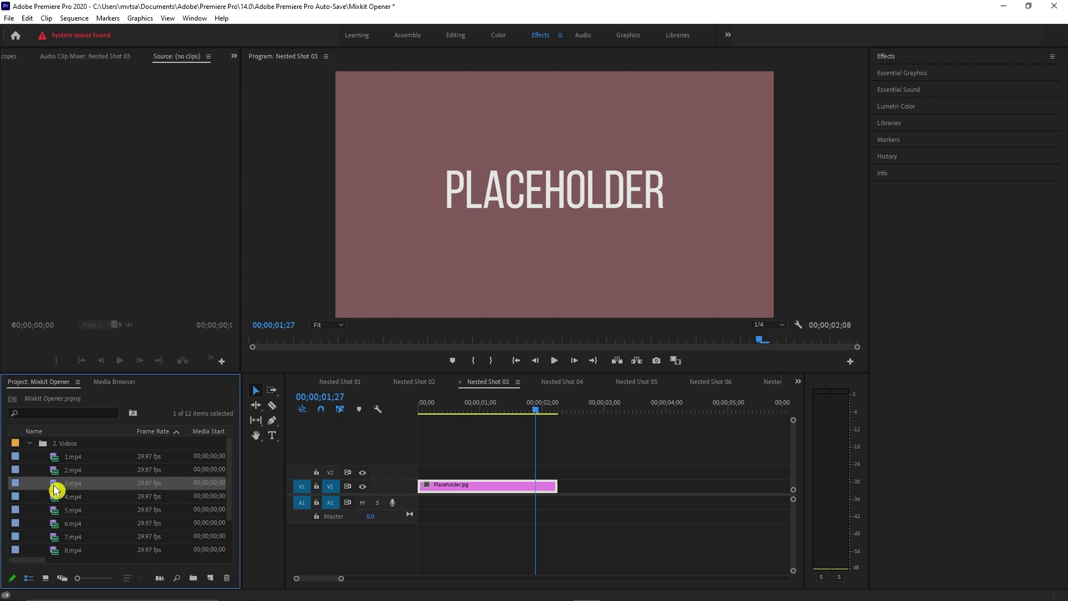
{"action": "left_click", "coordinate": [562, 382]}
{"action": "left_click_drag", "start_coordinate": [72, 497], "coordinate": [446, 489]}
{"action": "left_click", "coordinate": [636, 382]}
{"action": "left_click", "coordinate": [64, 510]}
Replace the placeholder in Nested Shots 06–08 with clips 6.mp4, 7.mp4 and 8.mp4
{"action": "left_click", "coordinate": [711, 382]}
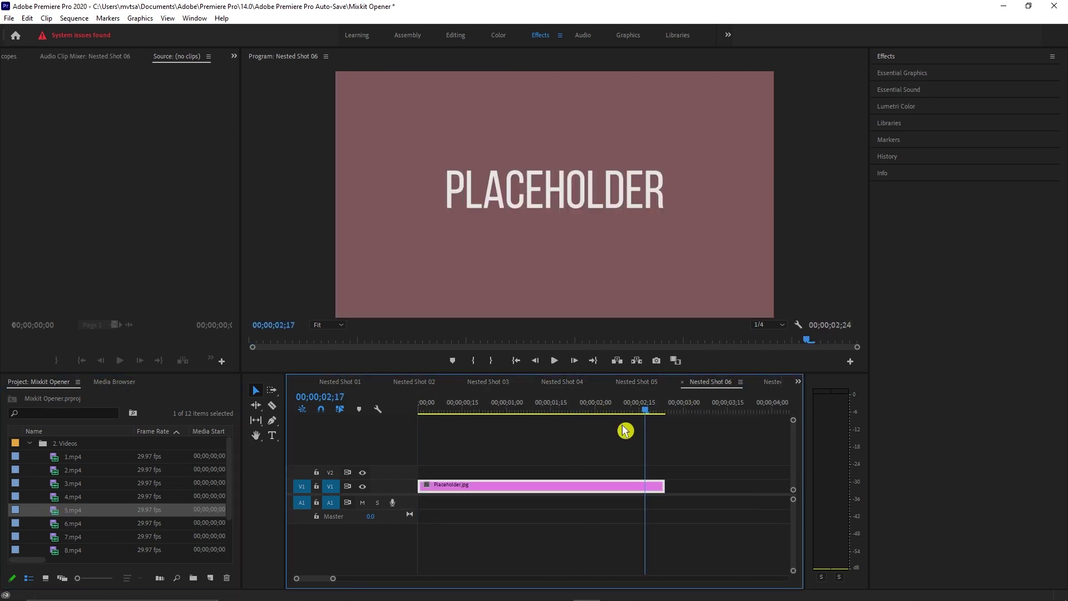
{"action": "left_click", "coordinate": [64, 523]}
{"action": "left_click_drag", "start_coordinate": [65, 523], "coordinate": [445, 489]}
{"action": "left_click", "coordinate": [775, 387]}
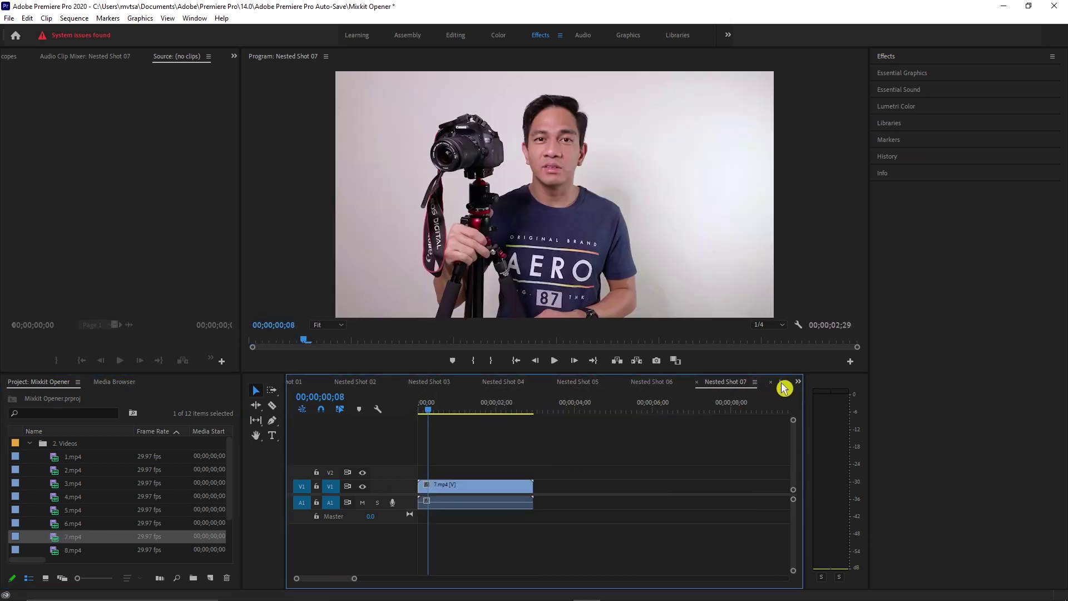
{"action": "left_click", "coordinate": [786, 381]}
{"action": "scroll", "coordinate": [111, 501], "scroll_direction": "down", "scroll_amount": 2}
{"action": "left_click", "coordinate": [72, 523]}
{"action": "left_click_drag", "start_coordinate": [72, 523], "coordinate": [421, 484]}
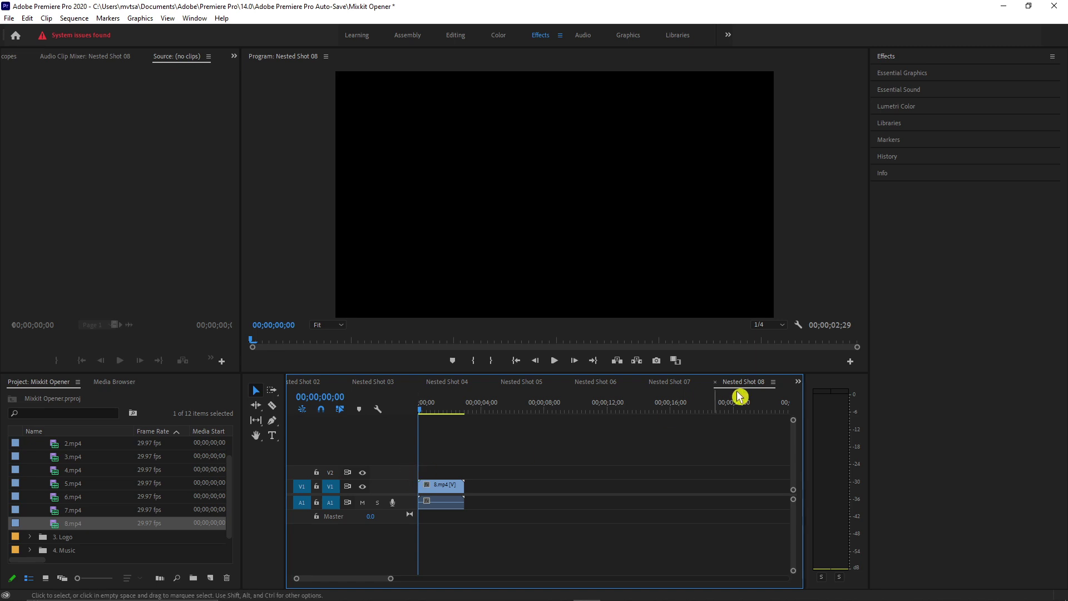
Switch the timeline to Main_Comp and play it briefly to preview the replaced shots
{"action": "left_click", "coordinate": [799, 382]}
{"action": "left_click", "coordinate": [808, 396]}
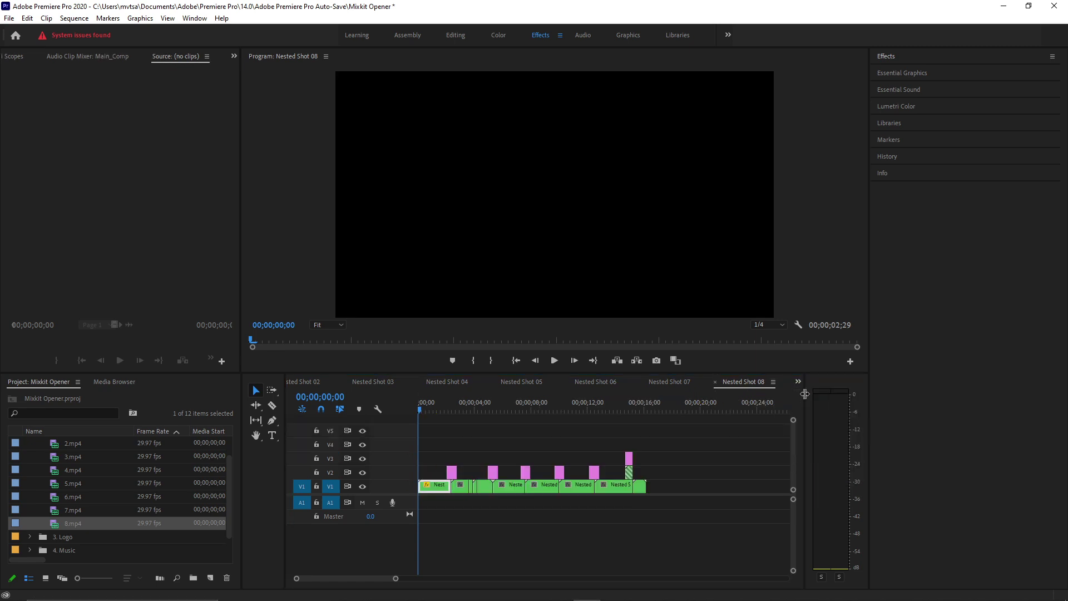
{"action": "key", "text": "space"}
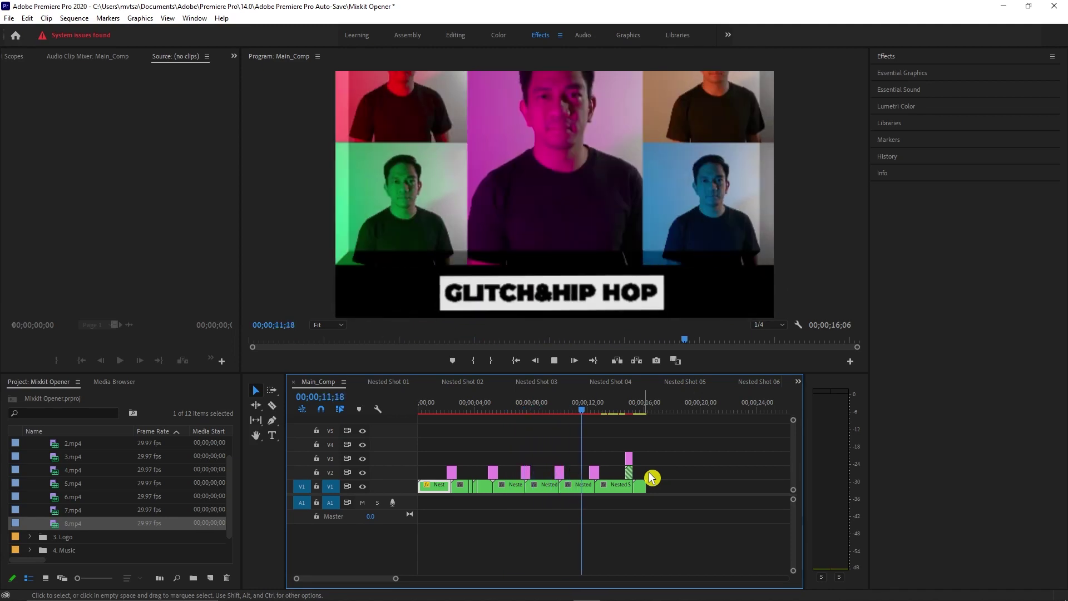
{"action": "key", "text": "space"}
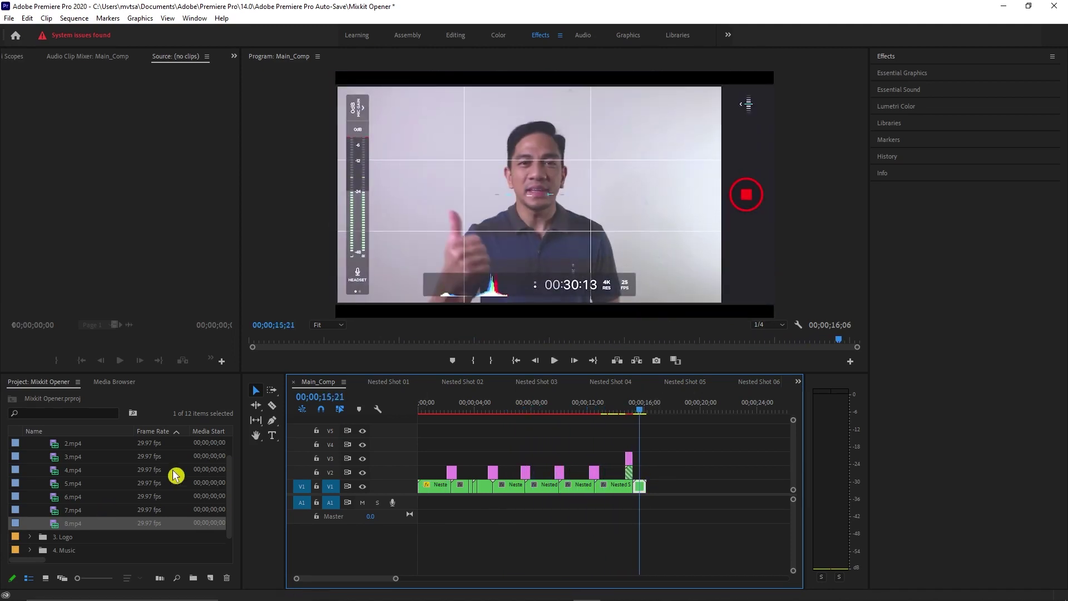
{"action": "left_click", "coordinate": [231, 457]}
{"action": "scroll", "coordinate": [184, 484], "scroll_direction": "up", "scroll_amount": 2}
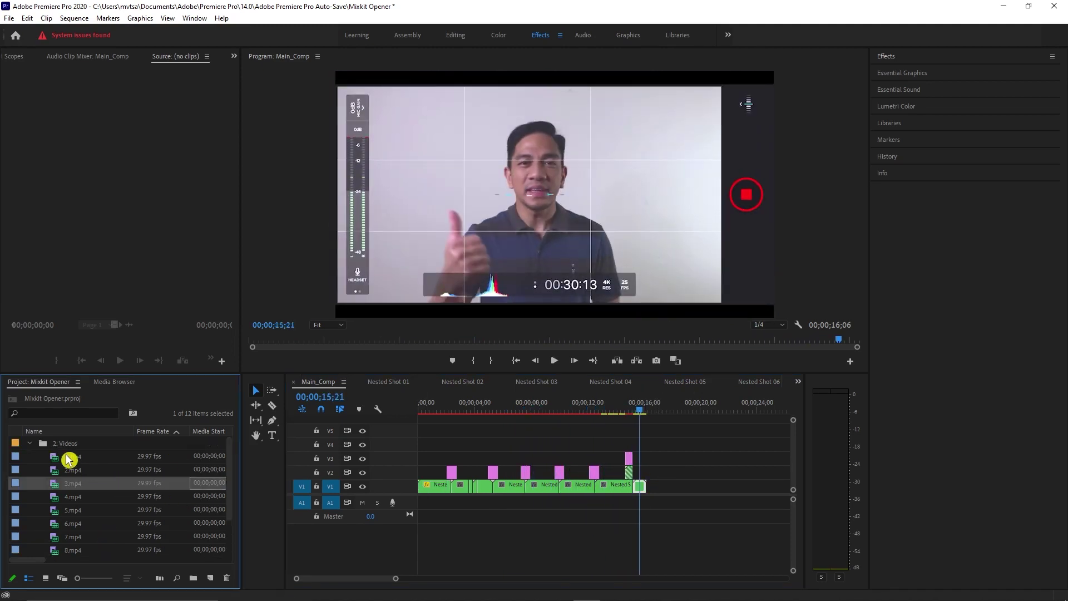
Collapse 2. Videos and expand mixkit-397's Titles folder in the Project panel
{"action": "left_click", "coordinate": [30, 444]}
{"action": "left_click", "coordinate": [30, 484]}
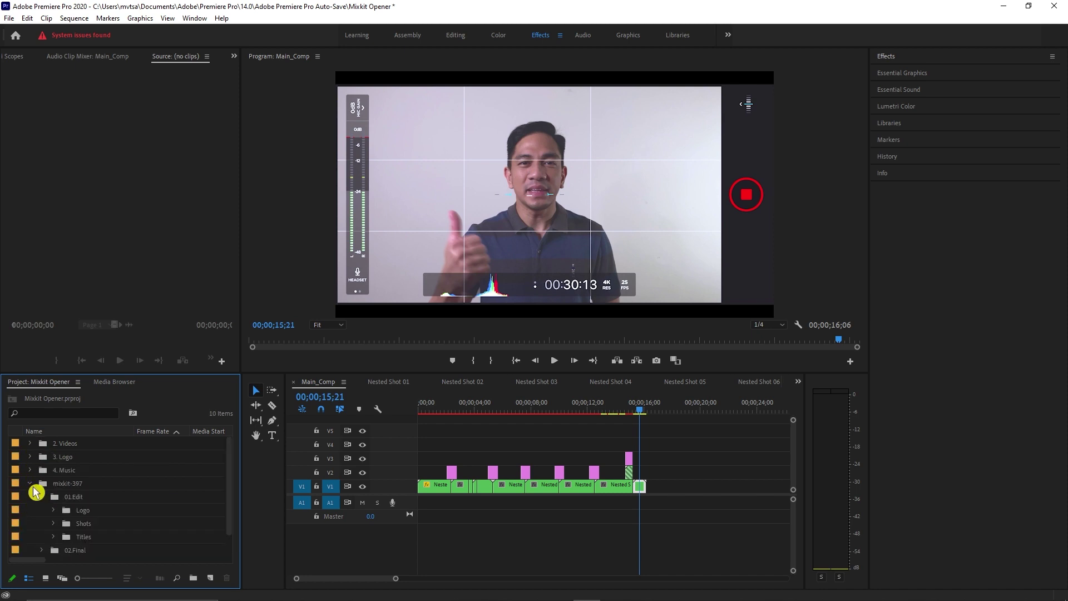
{"action": "left_click", "coordinate": [54, 538]}
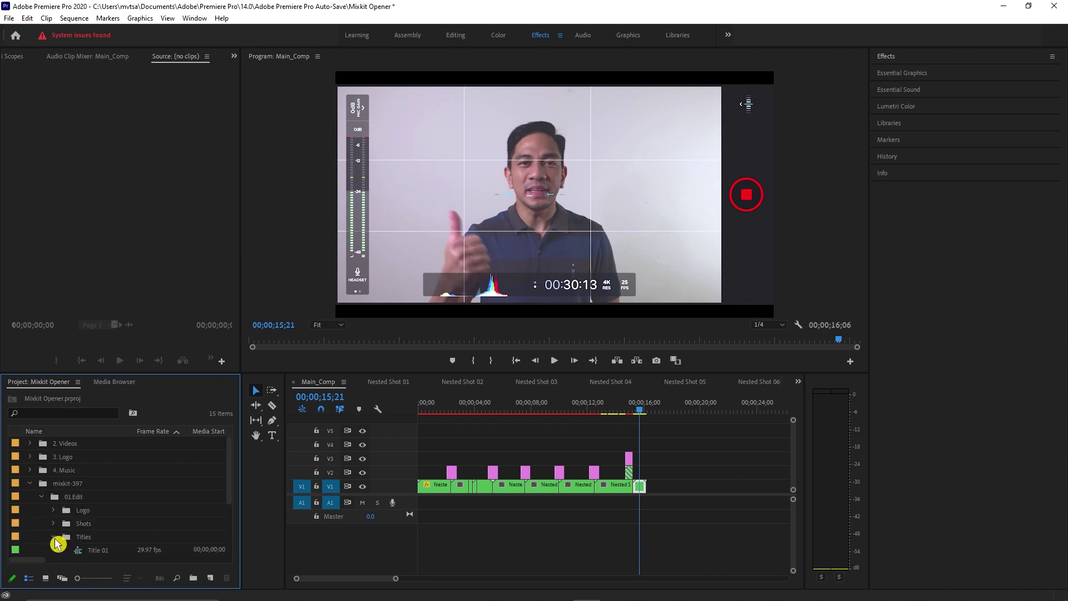
{"action": "scroll", "coordinate": [88, 525], "scroll_direction": "down", "scroll_amount": 3}
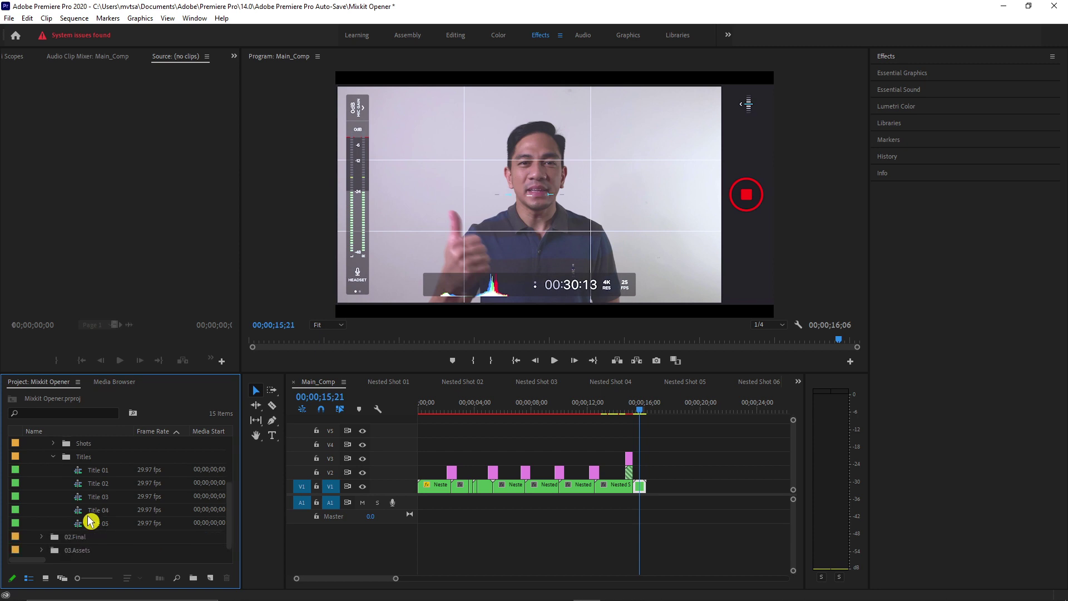
Open the Title 01–05 sequences, then bring Title 01 back to front
{"action": "double_click", "coordinate": [82, 473]}
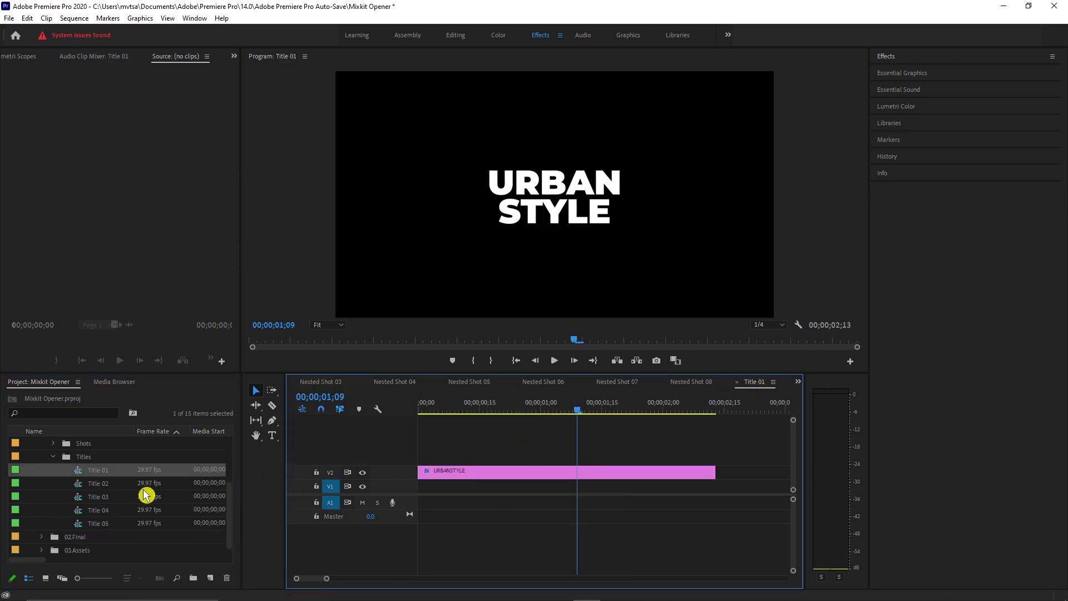
{"action": "double_click", "coordinate": [78, 484]}
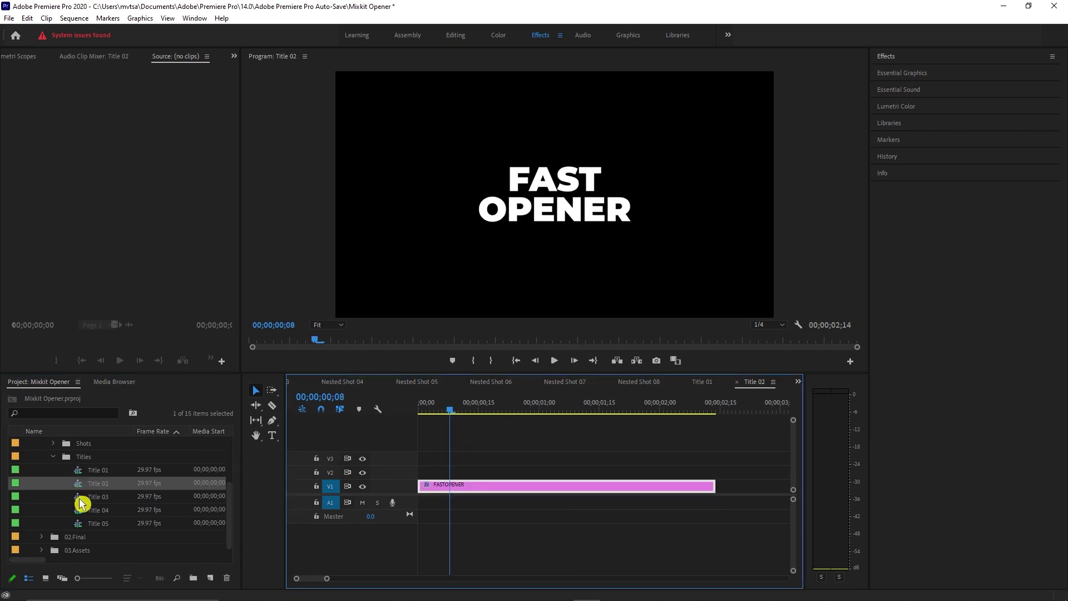
{"action": "double_click", "coordinate": [79, 498]}
{"action": "double_click", "coordinate": [80, 511]}
{"action": "double_click", "coordinate": [80, 524]}
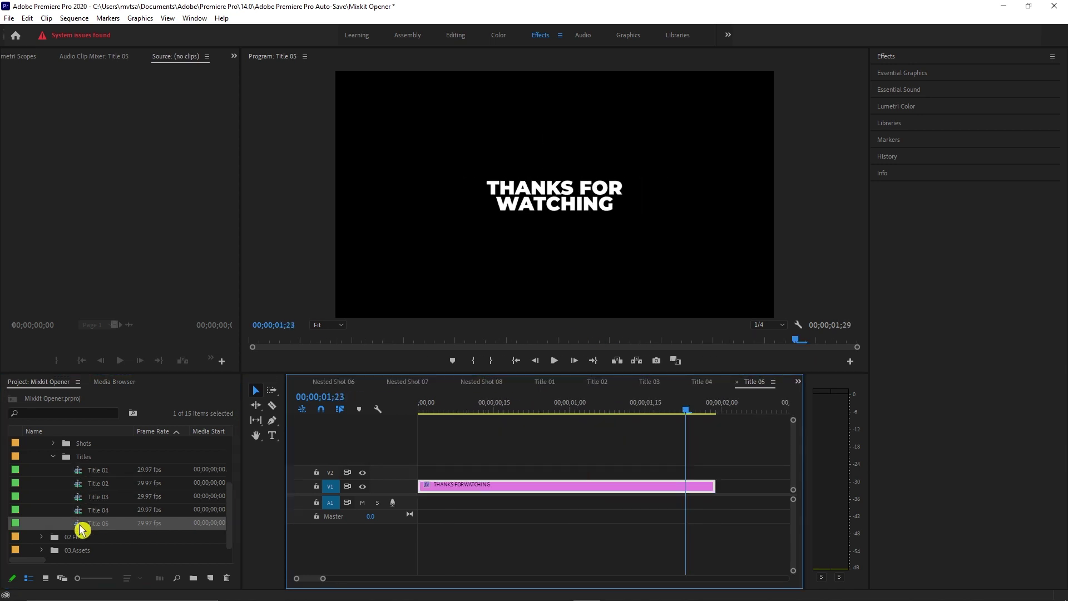
{"action": "left_click", "coordinate": [545, 382]}
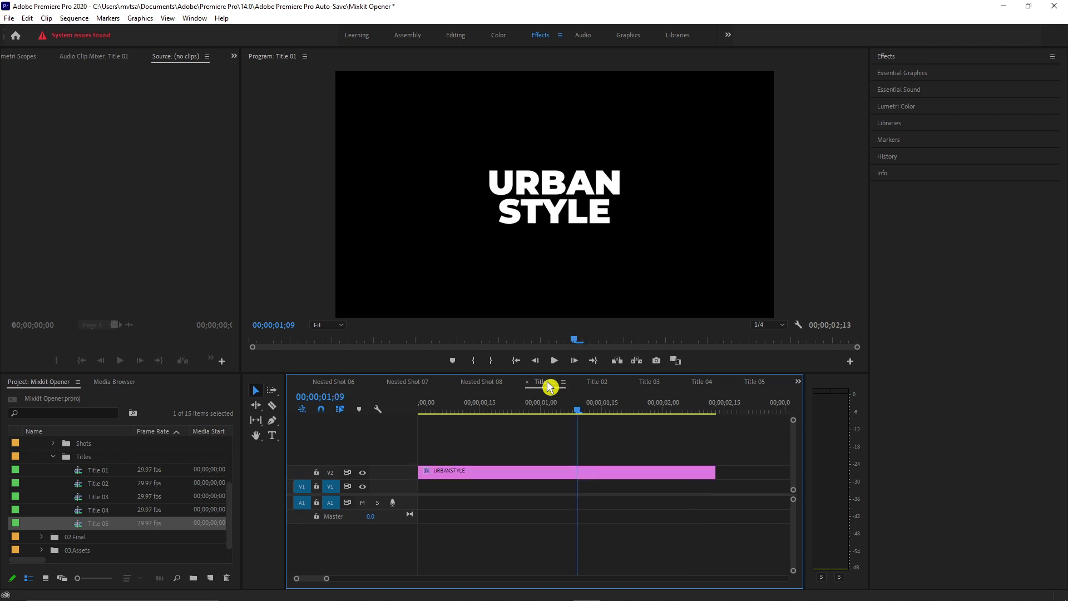
Replace the first two titles' text with 'Welcome' and 'To My Channel'
{"action": "left_click", "coordinate": [556, 209]}
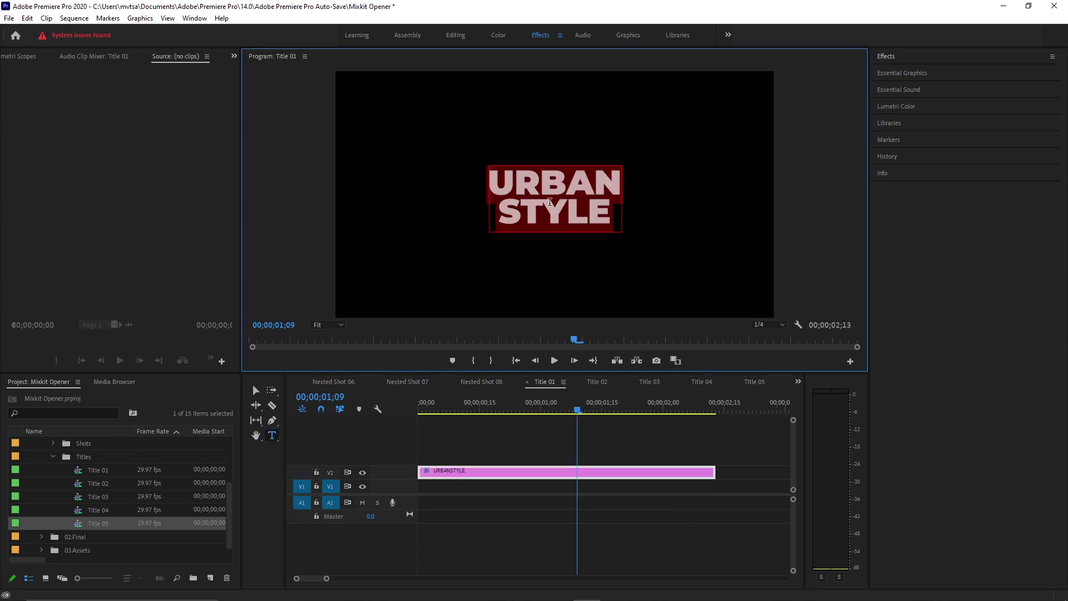
{"action": "type", "text": "Welcome"}
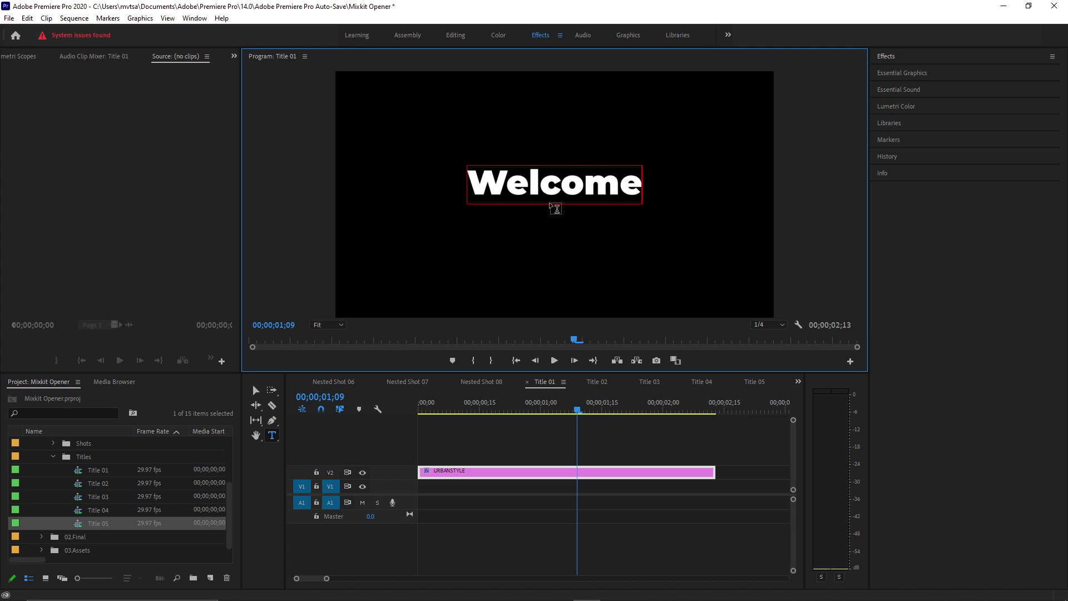
{"action": "left_click", "coordinate": [601, 385]}
{"action": "left_click", "coordinate": [569, 209]}
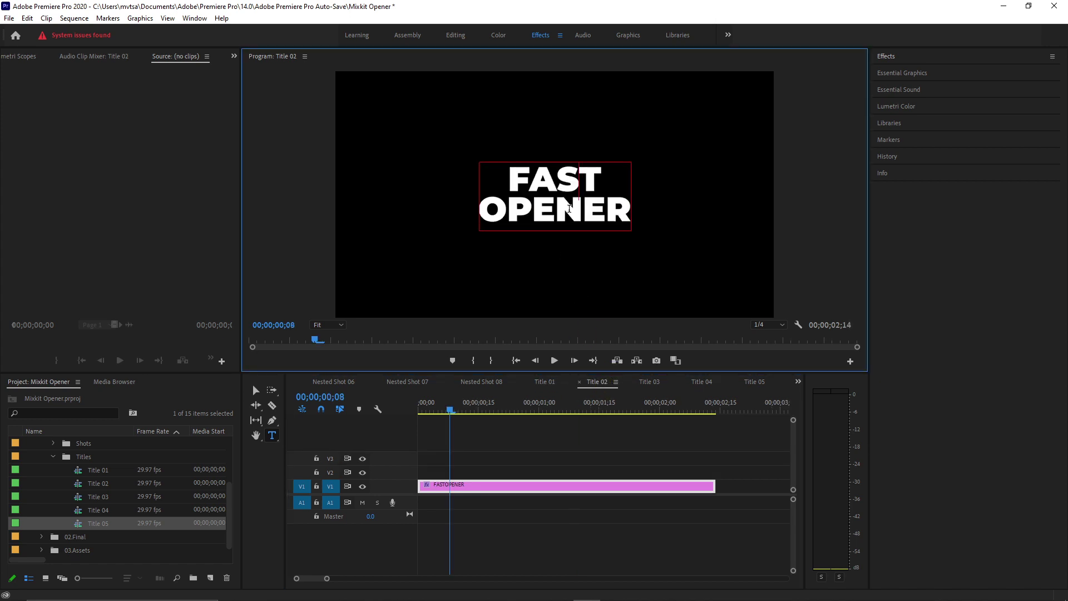
{"action": "key", "text": "ctrl+a"}
{"action": "type", "text": "To M"}
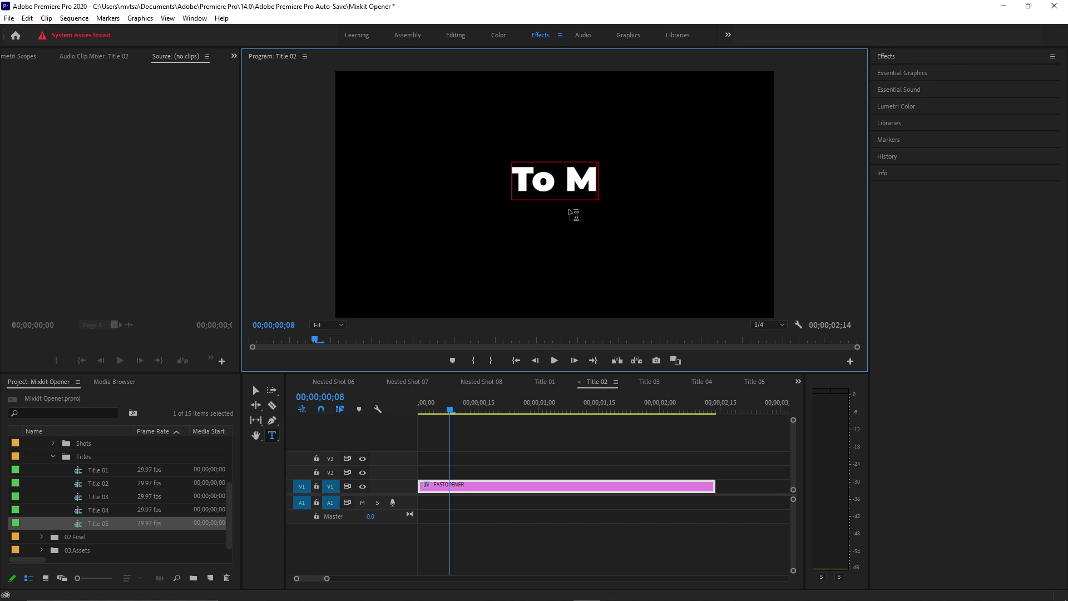
{"action": "type", "text": "y Channel"}
Go through the Title 03, 04 and 05 sequences, then switch back to Main_Comp
{"action": "left_click", "coordinate": [650, 382]}
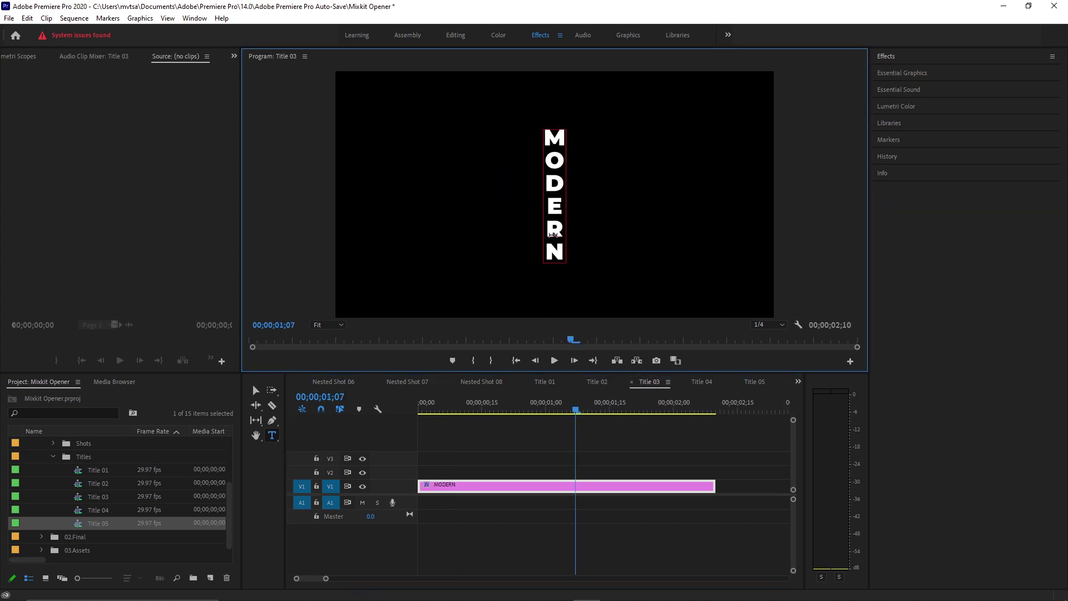
{"action": "left_click", "coordinate": [702, 382]}
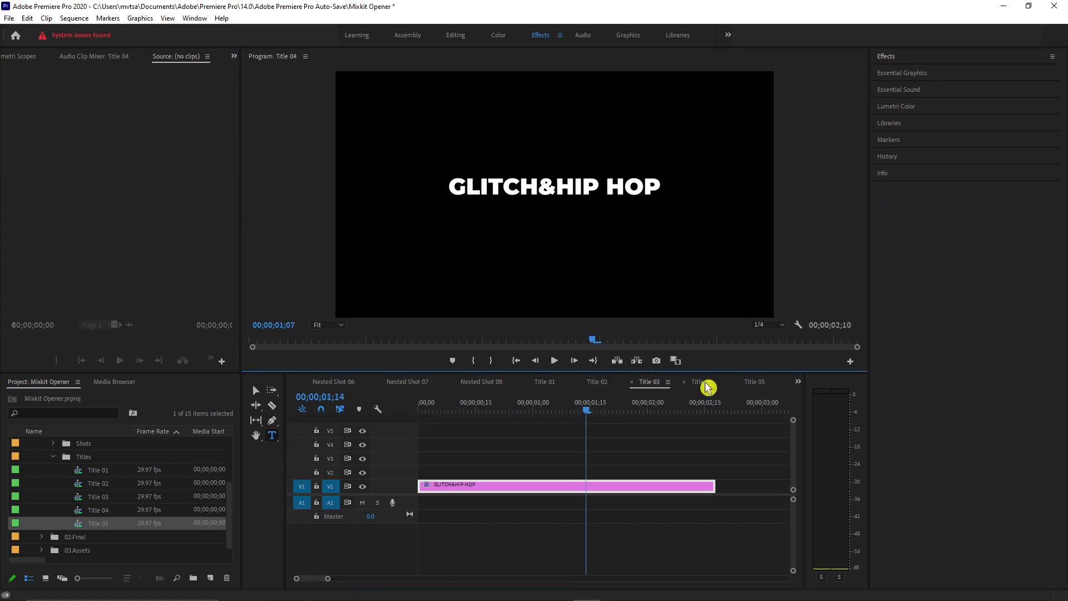
{"action": "left_click", "coordinate": [755, 382]}
{"action": "left_click", "coordinate": [765, 452]}
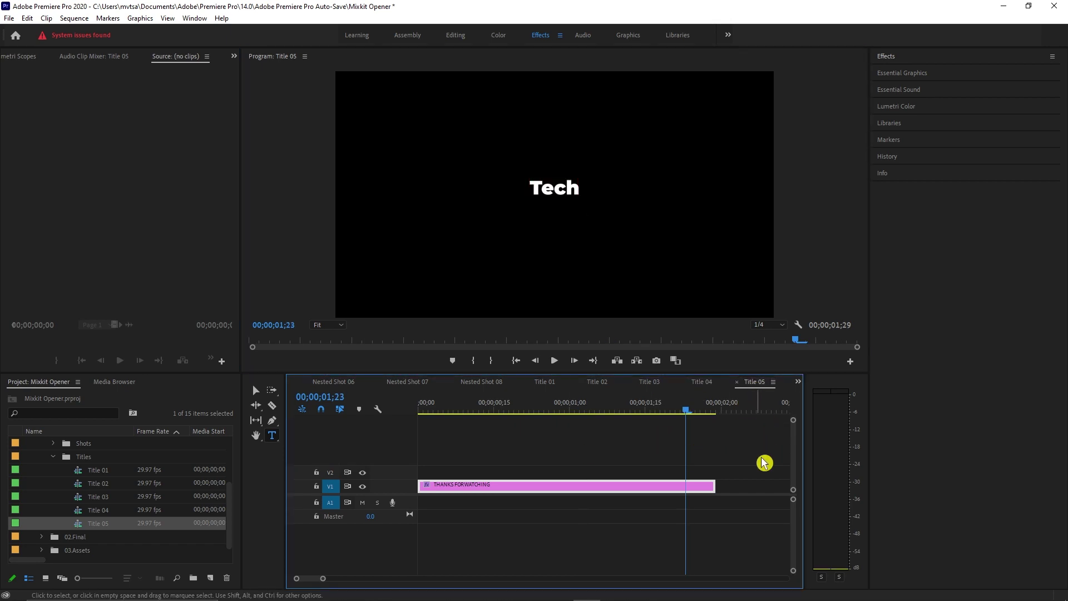
{"action": "left_click", "coordinate": [800, 383]}
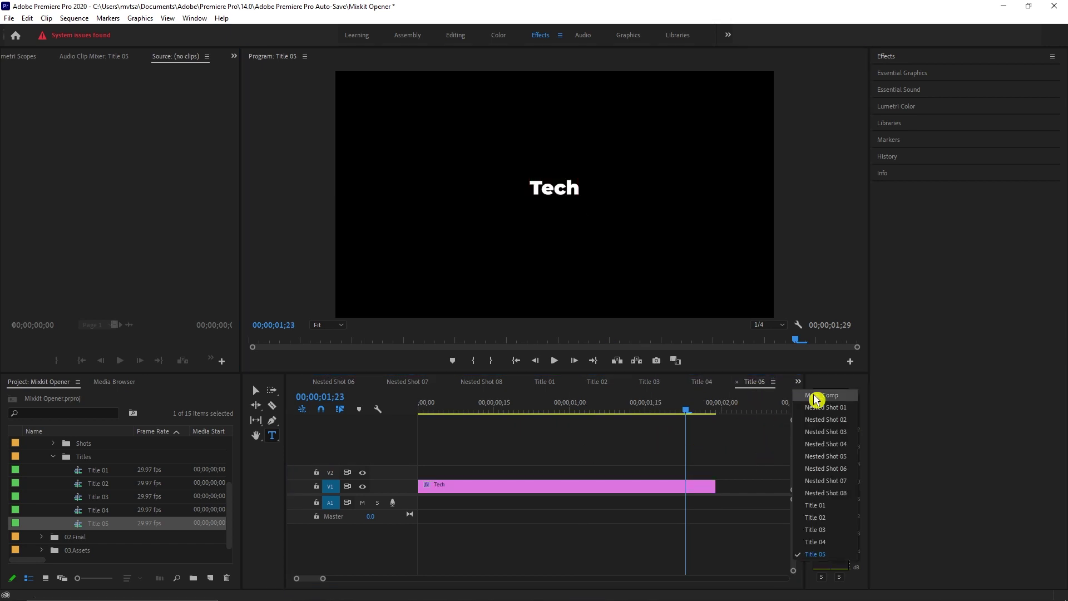
{"action": "left_click", "coordinate": [815, 396]}
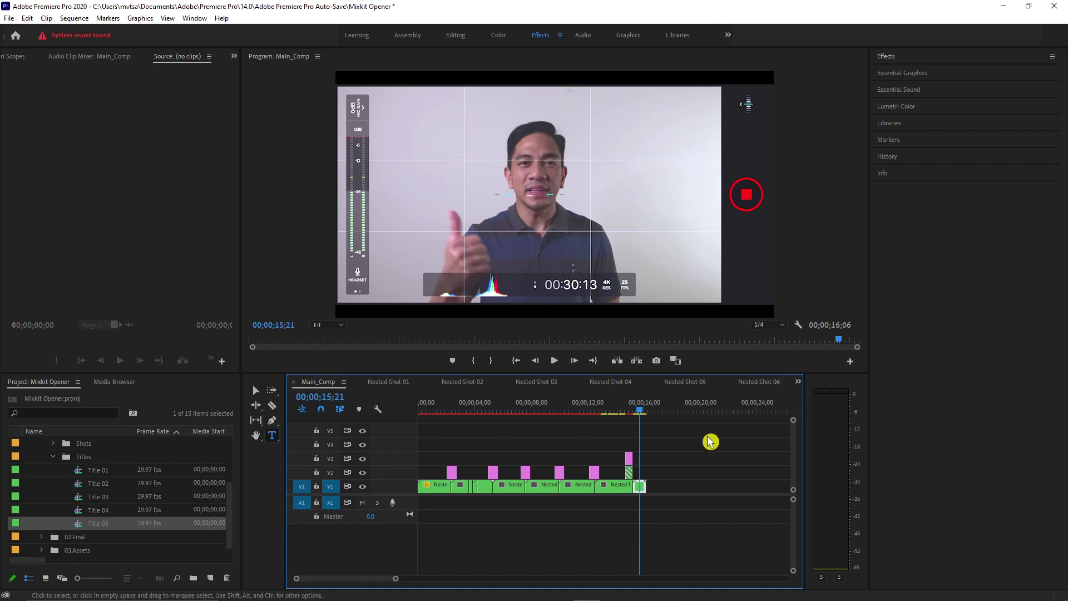
{"action": "key", "text": "Home"}
{"action": "key", "text": "space"}
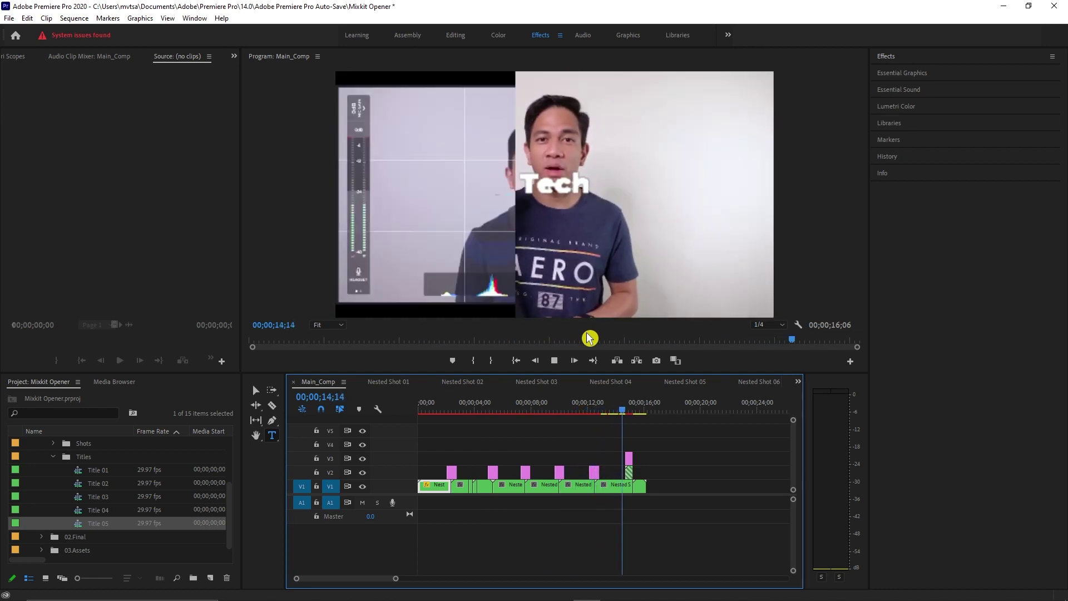
{"action": "key", "text": "space"}
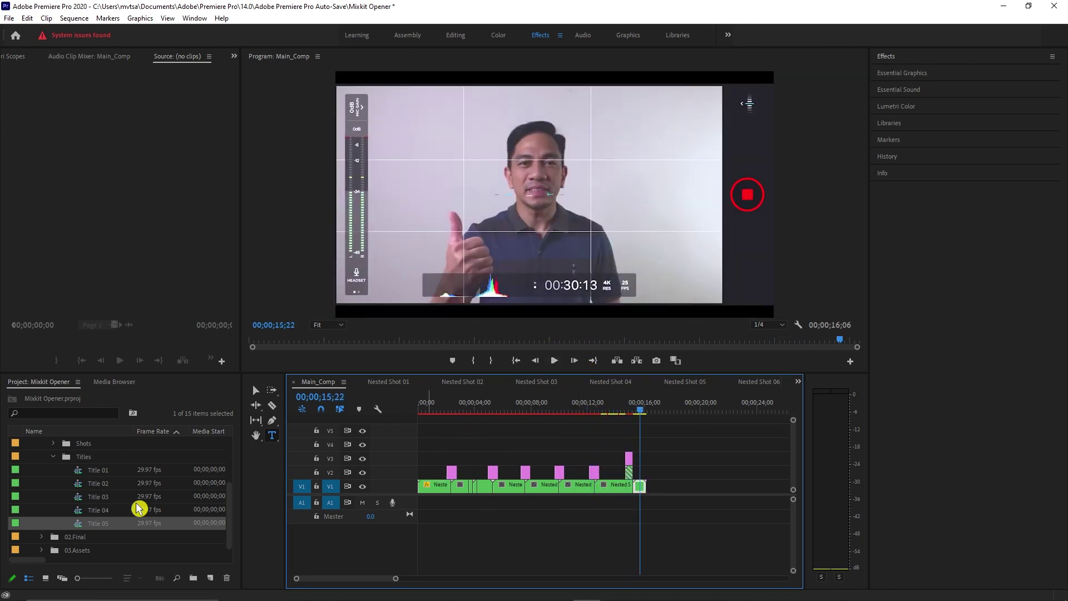
Collapse the Titles folder and open the Logo sequence from the template's Logo folder
{"action": "left_click", "coordinate": [57, 462]}
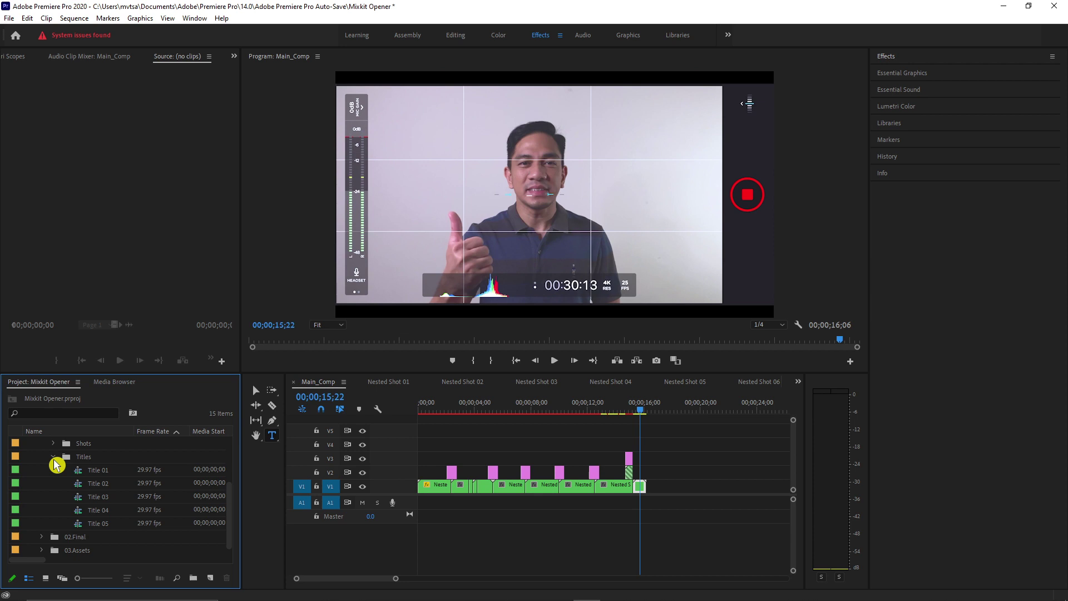
{"action": "left_click", "coordinate": [54, 458]}
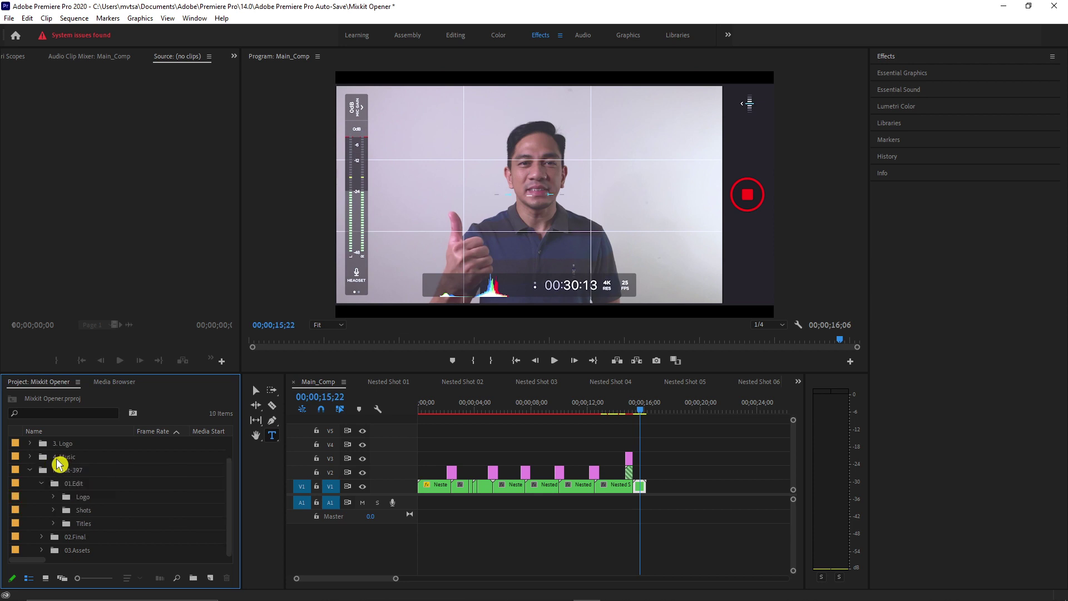
{"action": "left_click", "coordinate": [54, 497]}
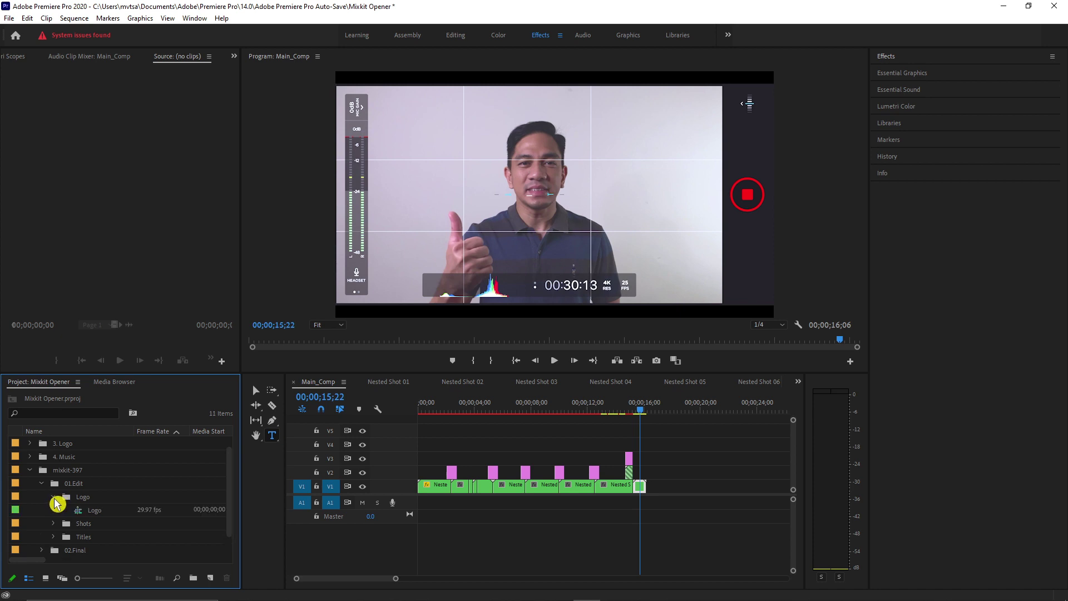
{"action": "double_click", "coordinate": [81, 513]}
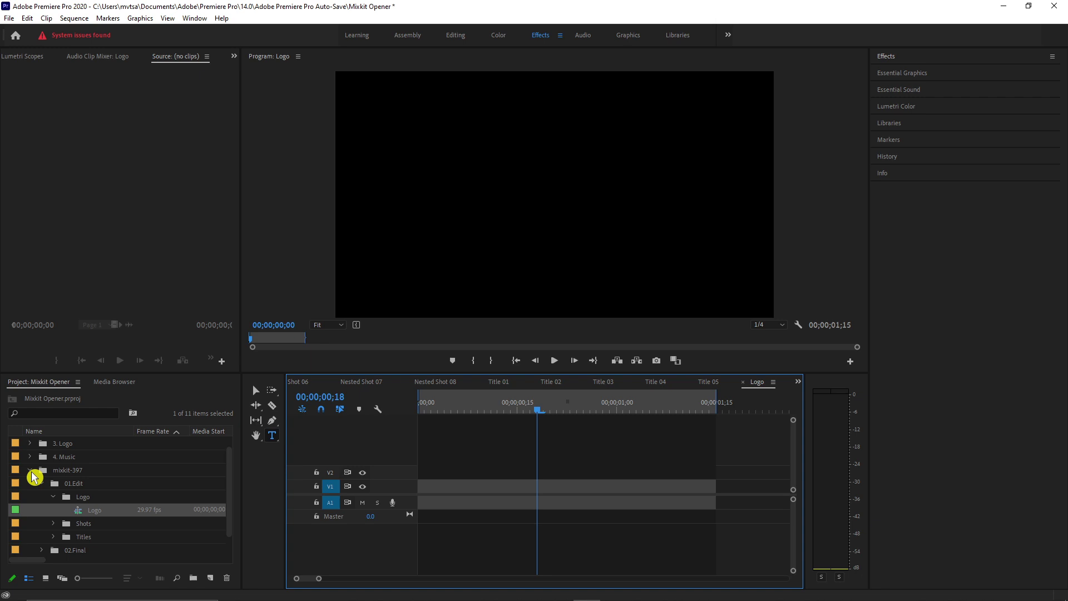
Place MS logo.jpg on V1 of the Logo sequence and cut it at the sequence end
{"action": "left_click", "coordinate": [30, 471]}
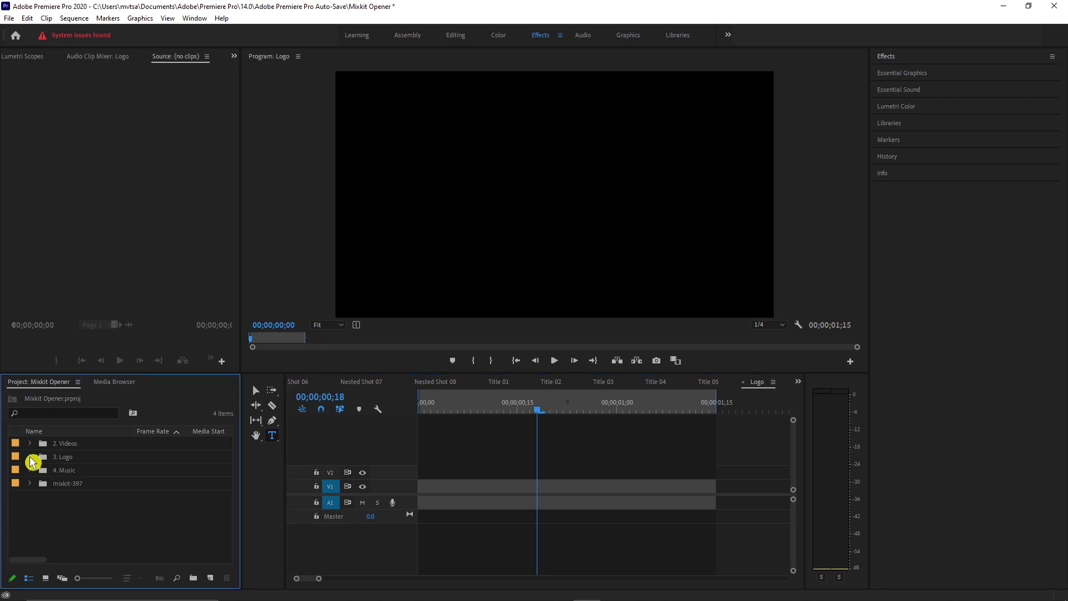
{"action": "left_click", "coordinate": [65, 472]}
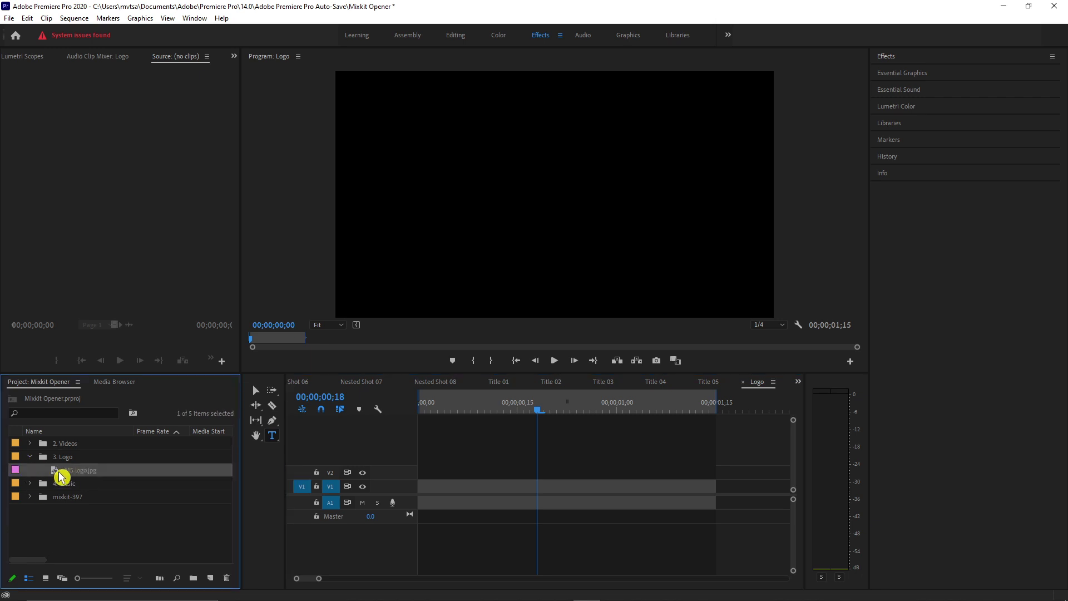
{"action": "left_click_drag", "start_coordinate": [356, 485], "coordinate": [389, 498]}
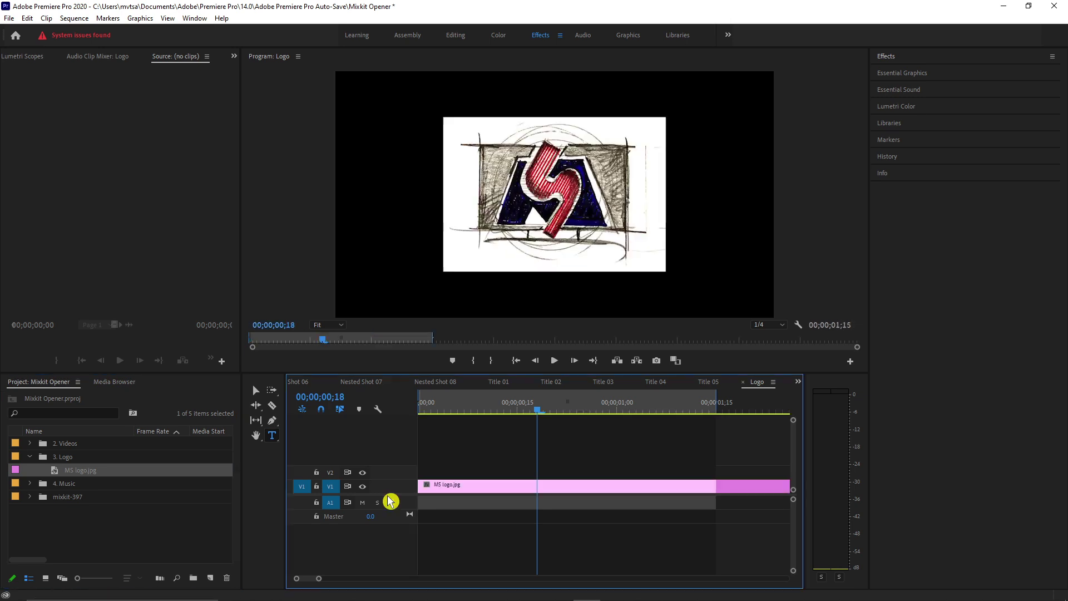
{"action": "key", "text": "c"}
{"action": "key", "text": "v"}
{"action": "left_click", "coordinate": [742, 489]}
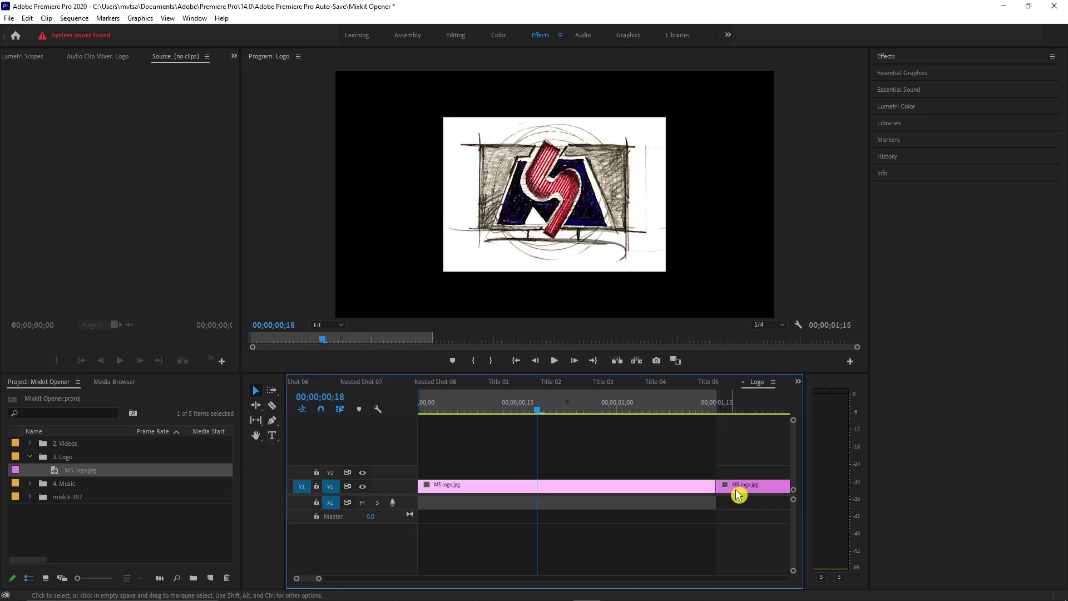
{"action": "key", "text": "Delete"}
Set the logo clip to frame size and raise its Scale to 128
{"action": "right_click", "coordinate": [530, 487]}
{"action": "left_click", "coordinate": [575, 478]}
{"action": "double_click", "coordinate": [588, 252]}
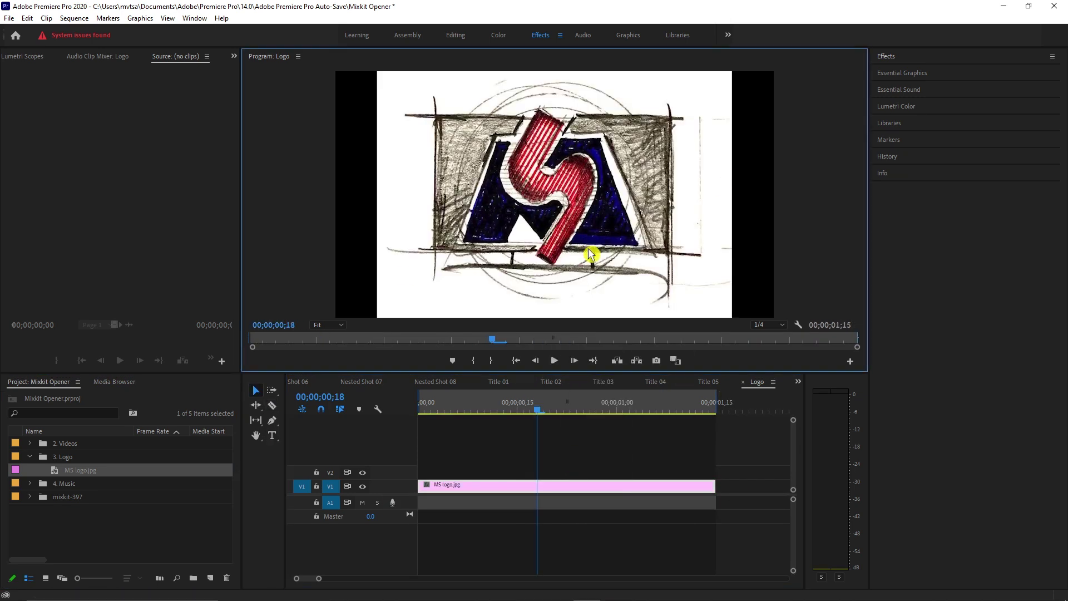
{"action": "key", "text": "shift+5"}
{"action": "left_click_drag", "start_coordinate": [79, 125], "coordinate": [96, 125]}
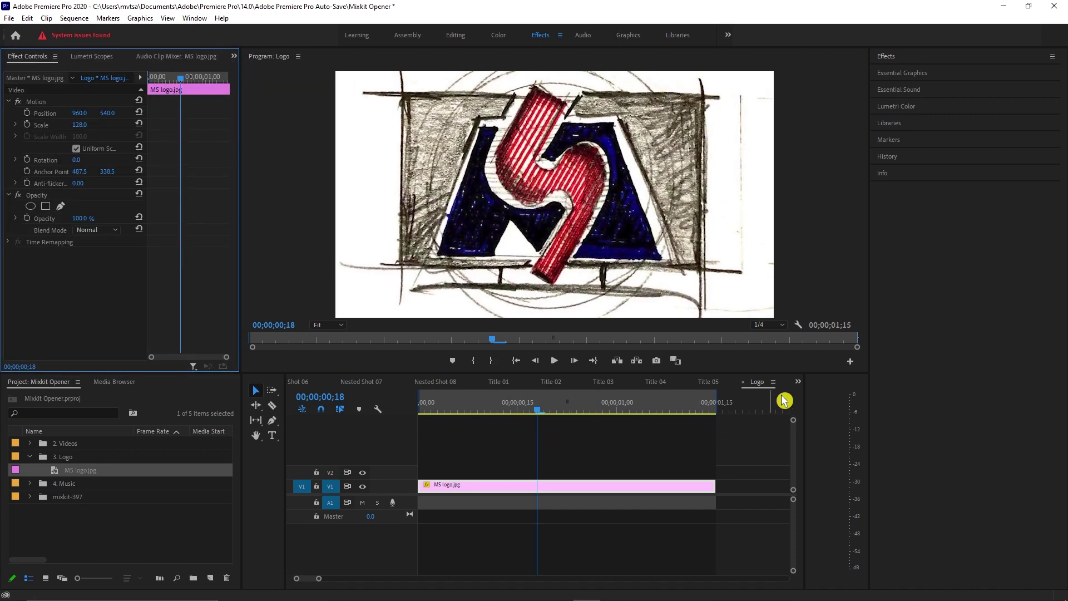
Switch back to Main_Comp and scrub to the logo shot near the end
{"action": "left_click", "coordinate": [799, 382]}
{"action": "left_click", "coordinate": [808, 395]}
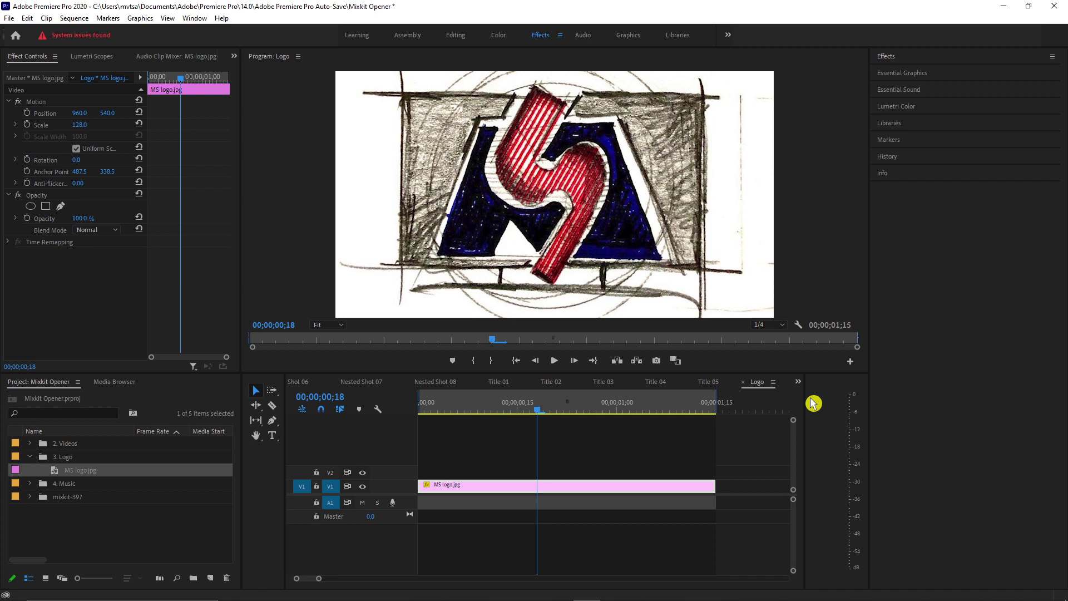
{"action": "left_click_drag", "start_coordinate": [635, 418], "coordinate": [379, 414]}
Play Main_Comp in the Program monitor, then collapse the 3. Logo bin
{"action": "key", "text": "space"}
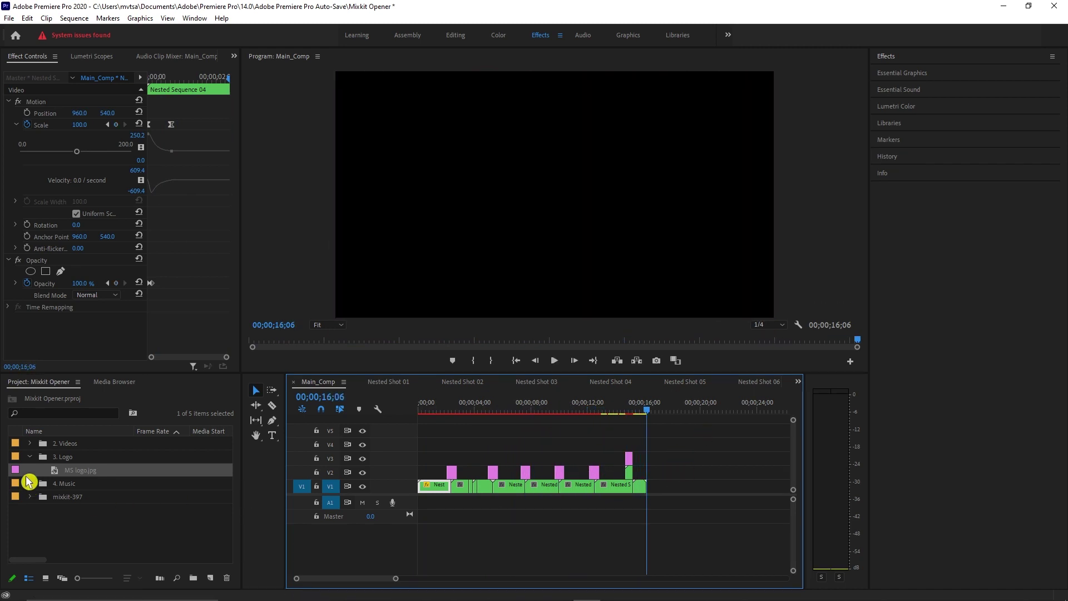
{"action": "left_click", "coordinate": [32, 459]}
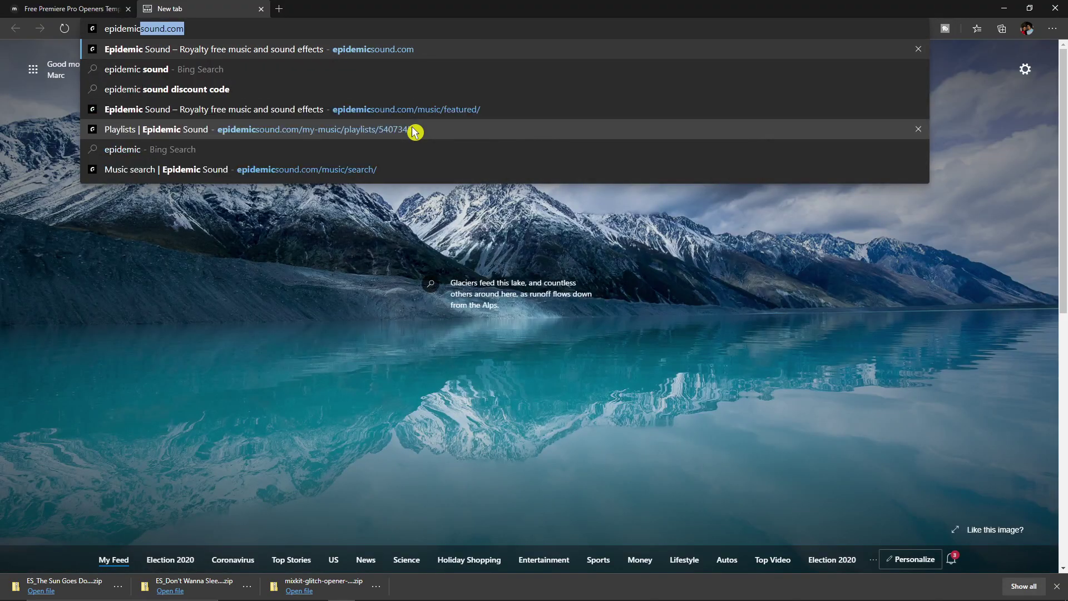
Browse Epidemic Sound's genres, moods and albums, then put Music.mp4 on Main_Comp's A1 track
{"action": "key", "text": "Return"}
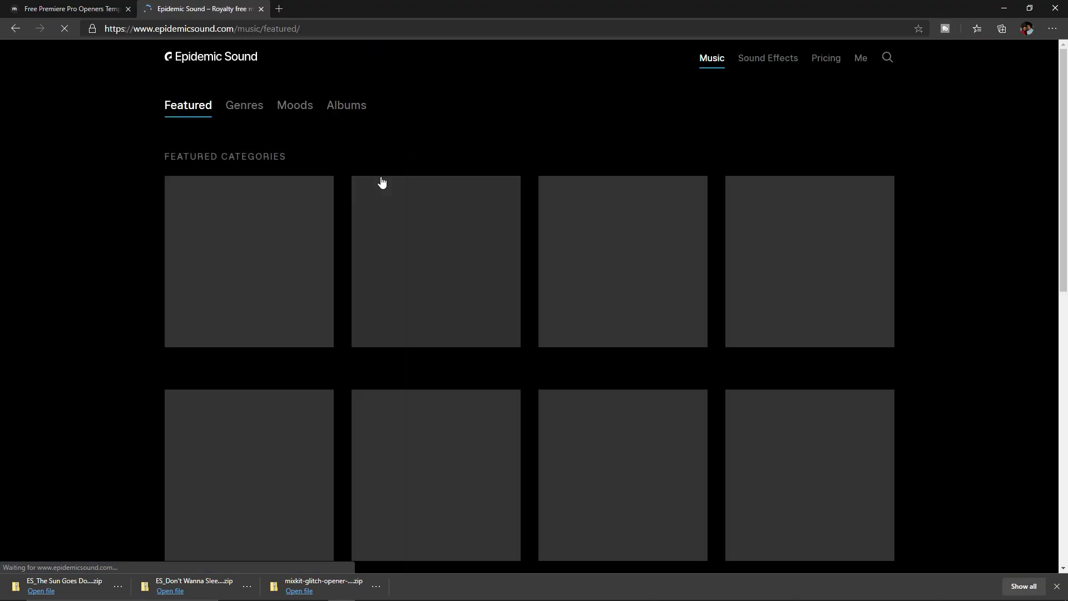
{"action": "left_click", "coordinate": [295, 105]}
{"action": "left_click", "coordinate": [188, 107]}
{"action": "left_click", "coordinate": [244, 107]}
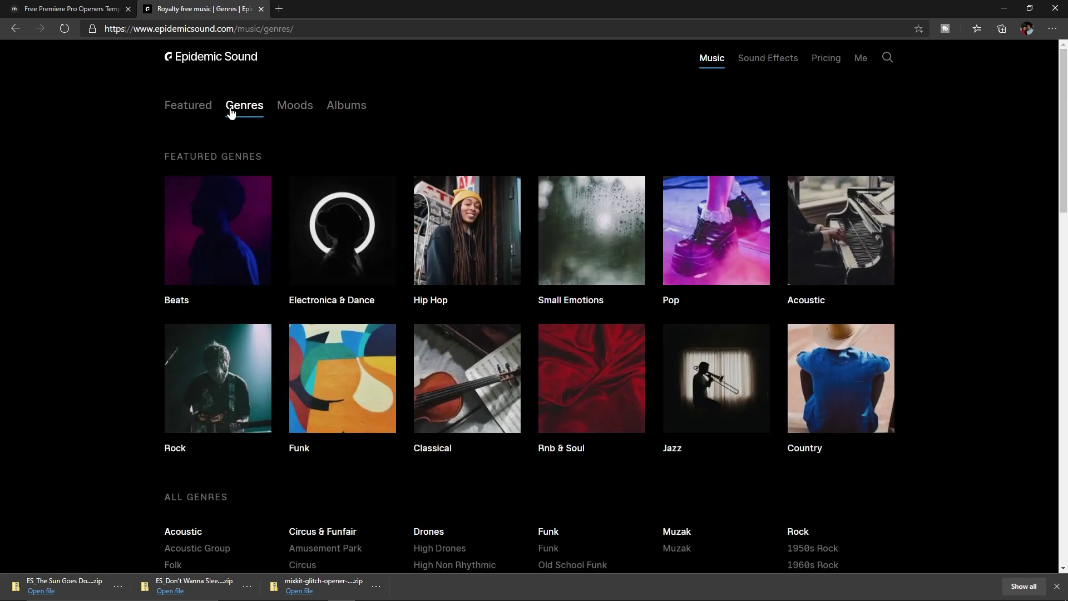
{"action": "left_click", "coordinate": [286, 110]}
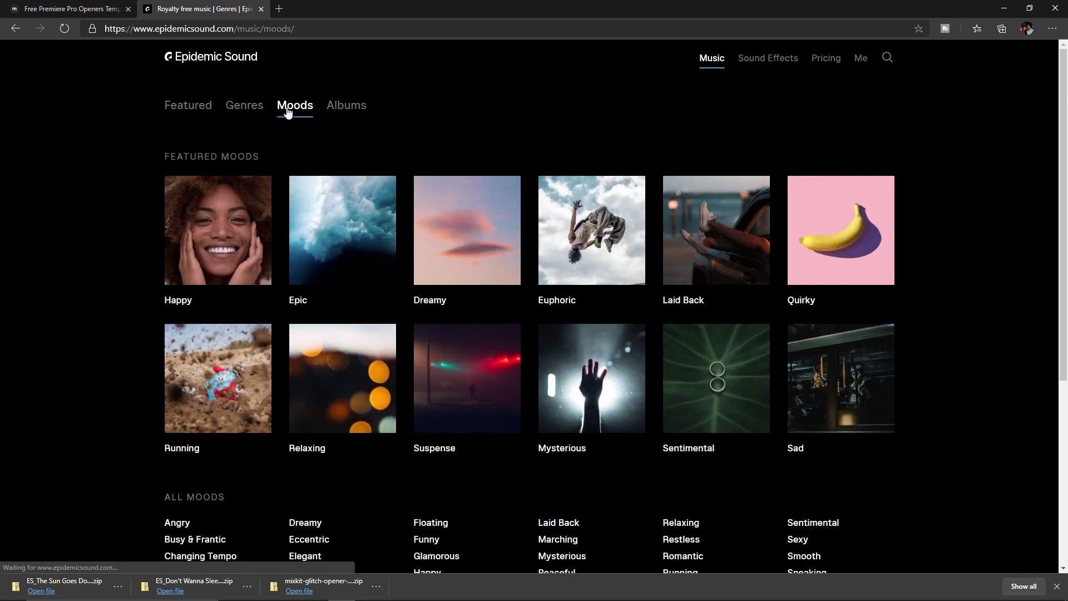
{"action": "left_click", "coordinate": [340, 110]}
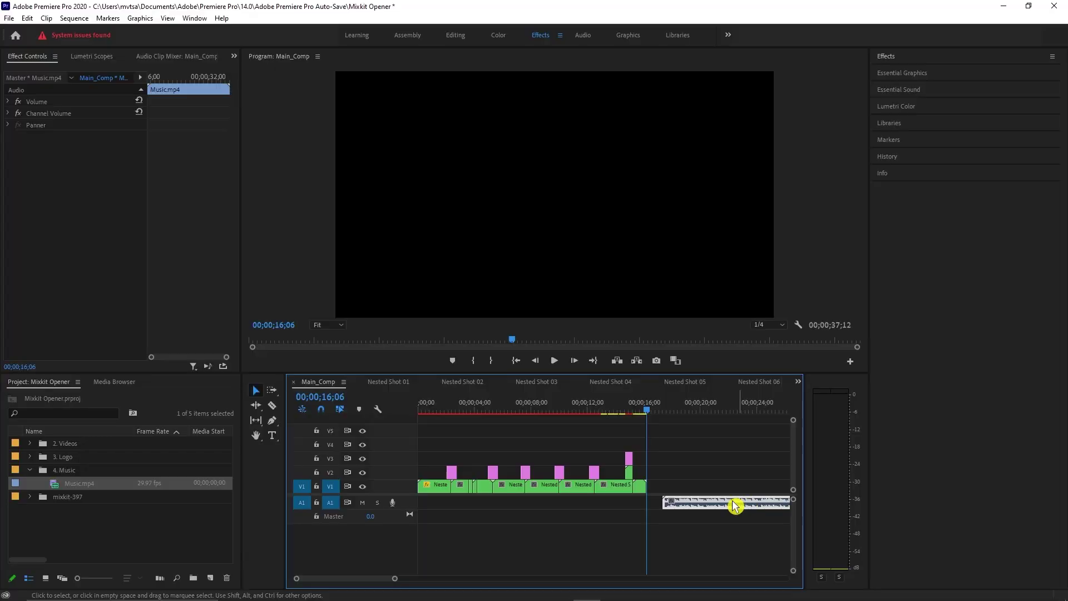
{"action": "left_click_drag", "start_coordinate": [739, 503], "coordinate": [656, 503]}
Drop the Crossfade > Exponential Fade transition onto the end of the Music.mp4 clip
{"action": "left_click", "coordinate": [887, 56]}
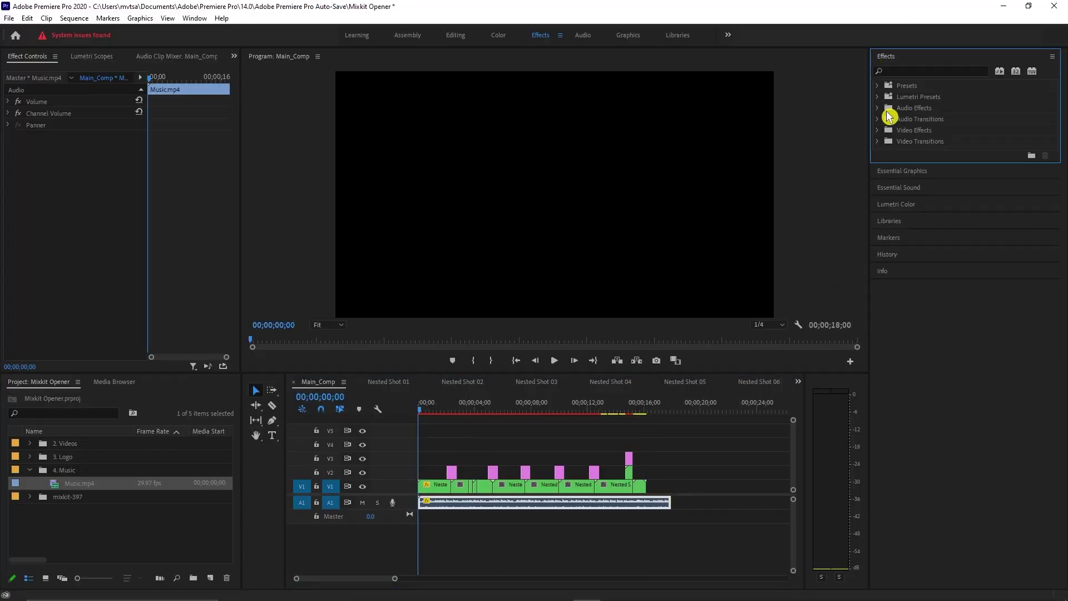
{"action": "left_click", "coordinate": [878, 119]}
{"action": "left_click", "coordinate": [885, 130]}
{"action": "left_click_drag", "start_coordinate": [932, 163], "coordinate": [665, 502]}
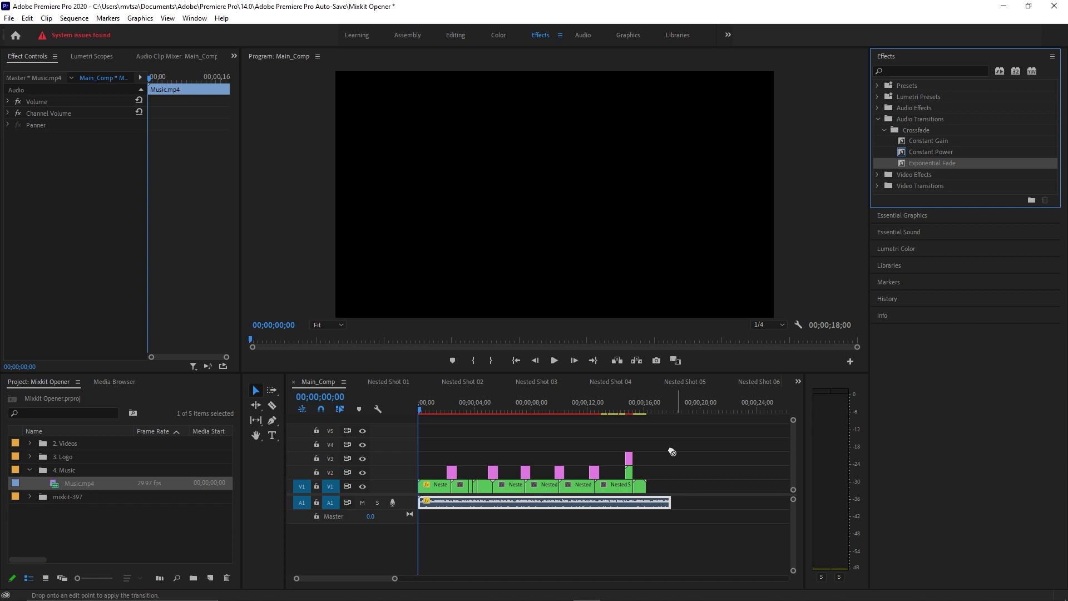
{"action": "left_click", "coordinate": [503, 444]}
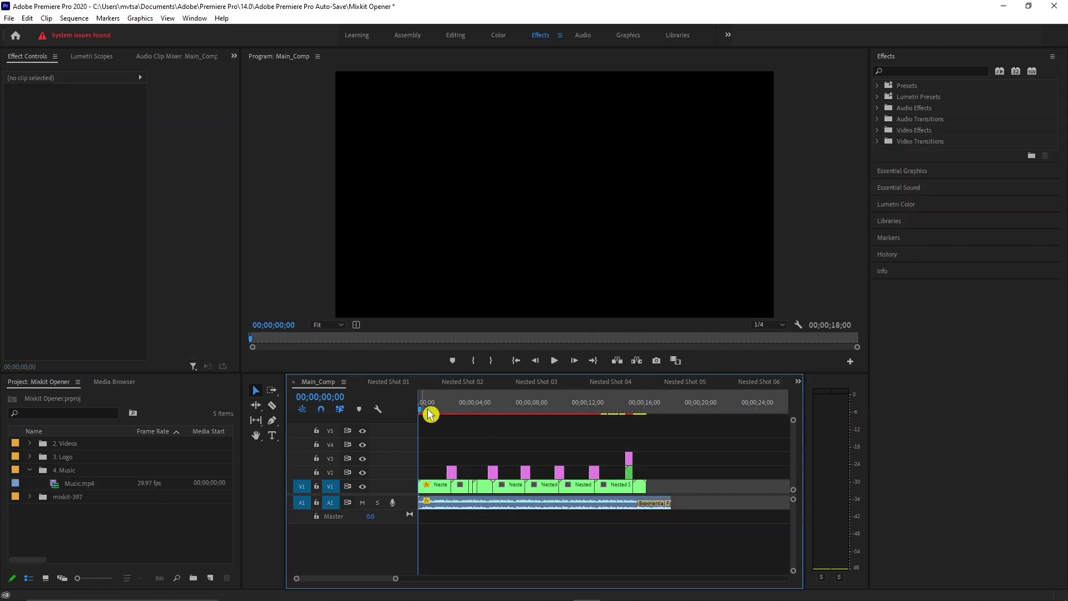
{"action": "mouse_move", "coordinate": [425, 415]}
{"action": "left_mouse_down"}
{"action": "mouse_move", "coordinate": [680, 415]}
{"action": "mouse_move", "coordinate": [415, 414]}
{"action": "left_mouse_up"}
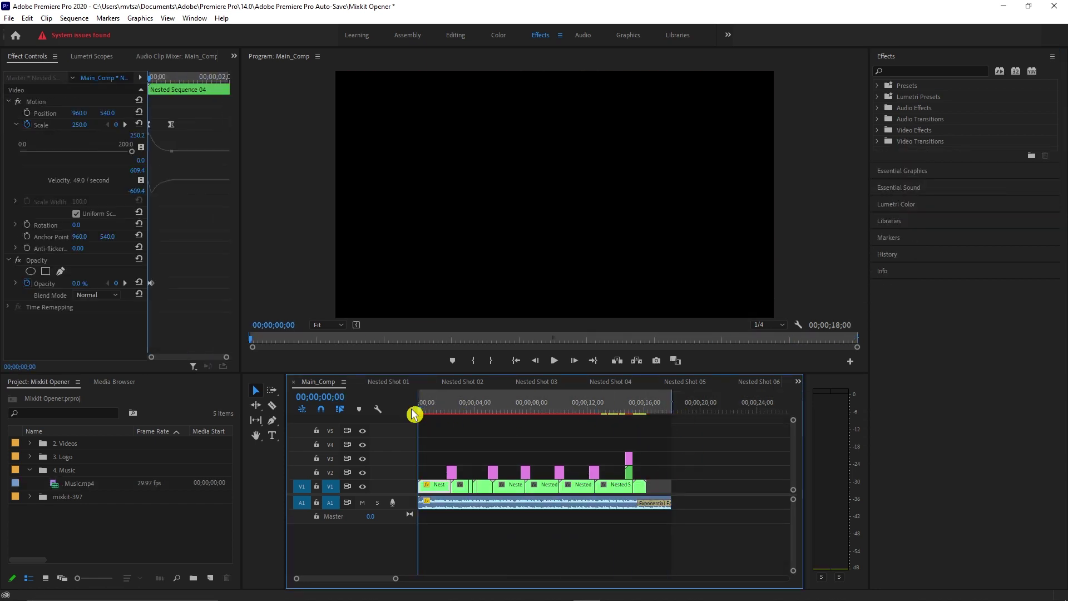
Export Main_Comp via File > Export > Media as H.264 with output name Opener.mp4
{"action": "left_click", "coordinate": [9, 18]}
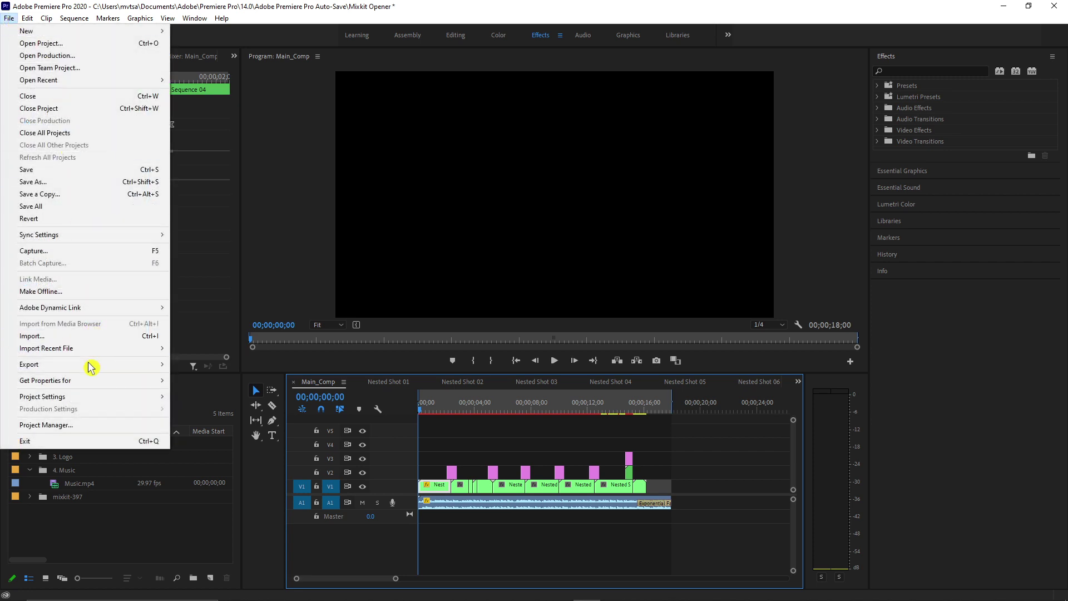
{"action": "mouse_move", "coordinate": [102, 365]}
{"action": "left_click", "coordinate": [184, 365]}
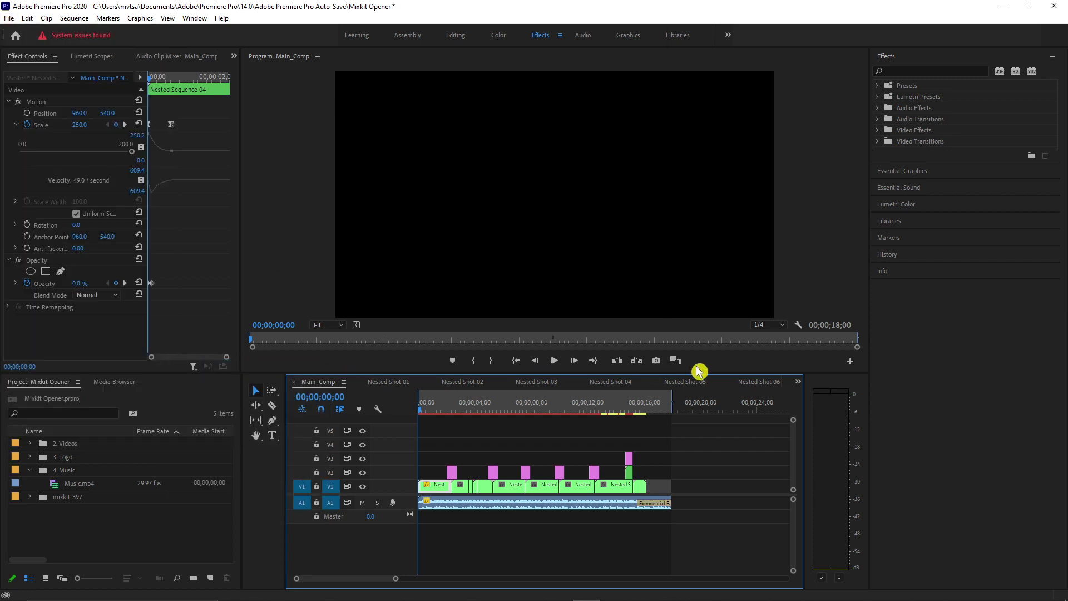
{"action": "left_click", "coordinate": [692, 174]}
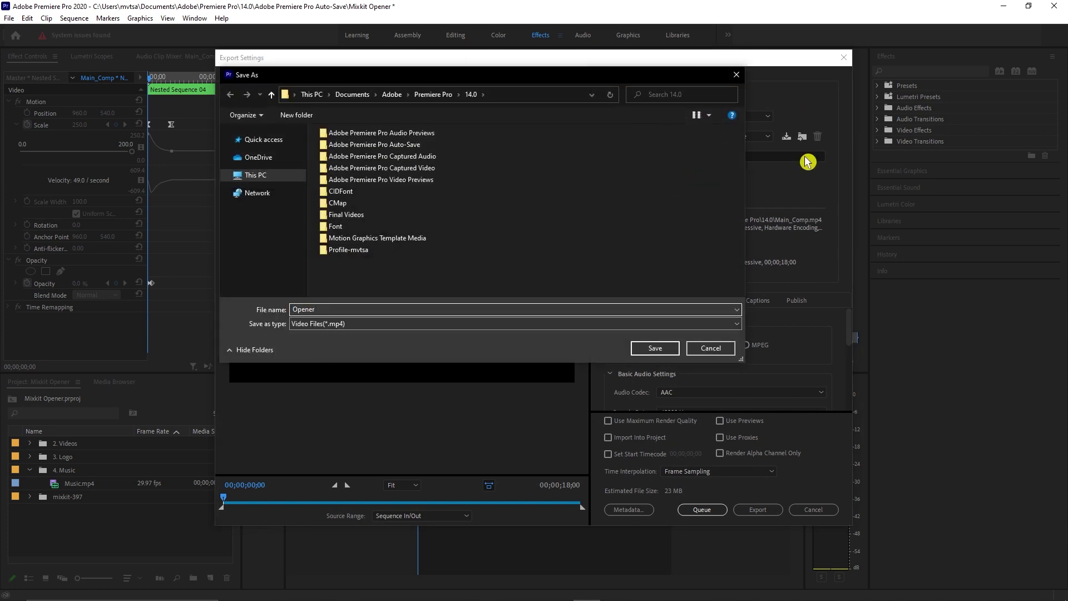
{"action": "left_click", "coordinate": [668, 350]}
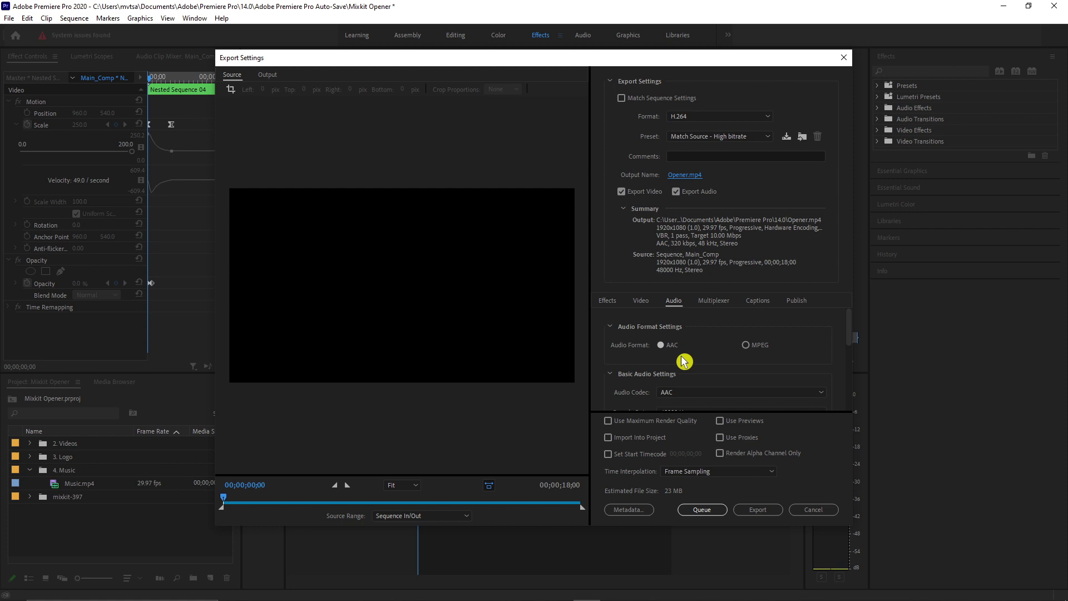
{"action": "left_click", "coordinate": [763, 510]}
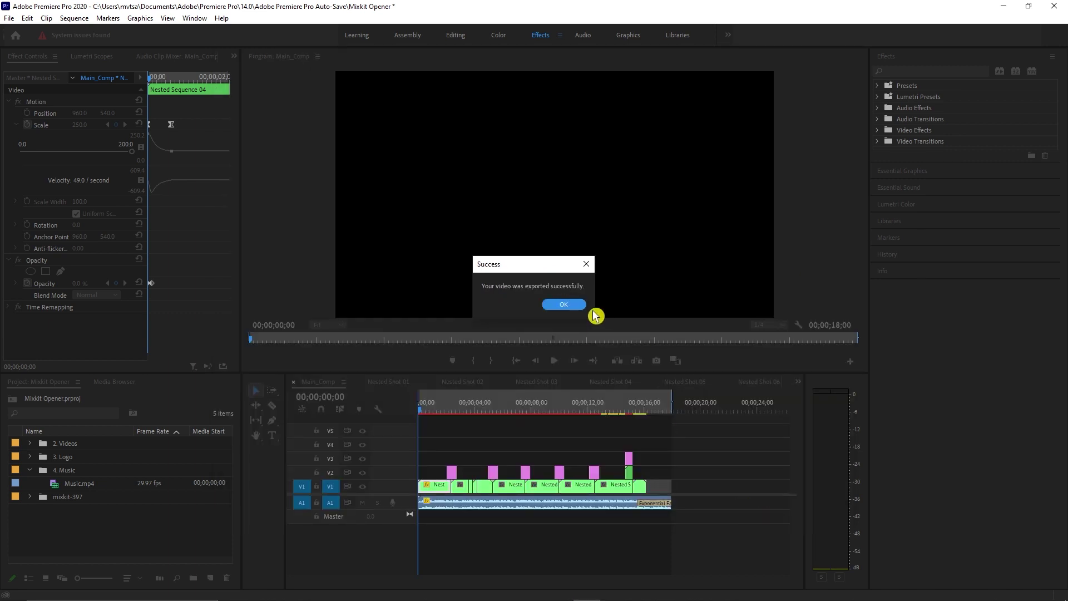
Close the 'exported successfully' message with OK
{"action": "left_click", "coordinate": [578, 307]}
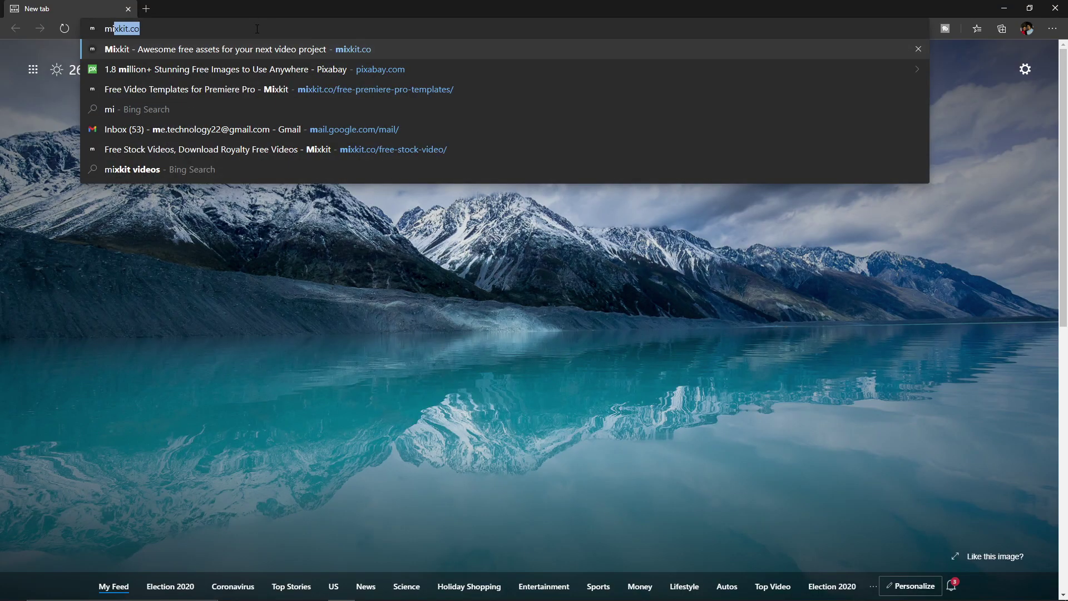
Load mixkit.co, then view Epidemic Sound's Featured, Genres, Moods and Albums listings
{"action": "type", "text": "co"}
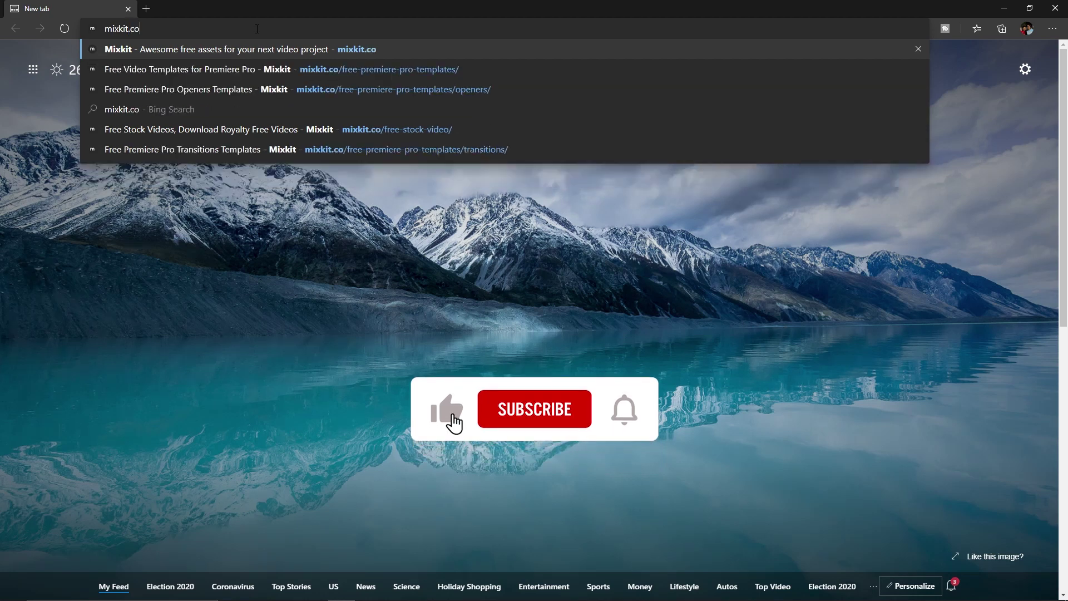
{"action": "key", "text": "Return"}
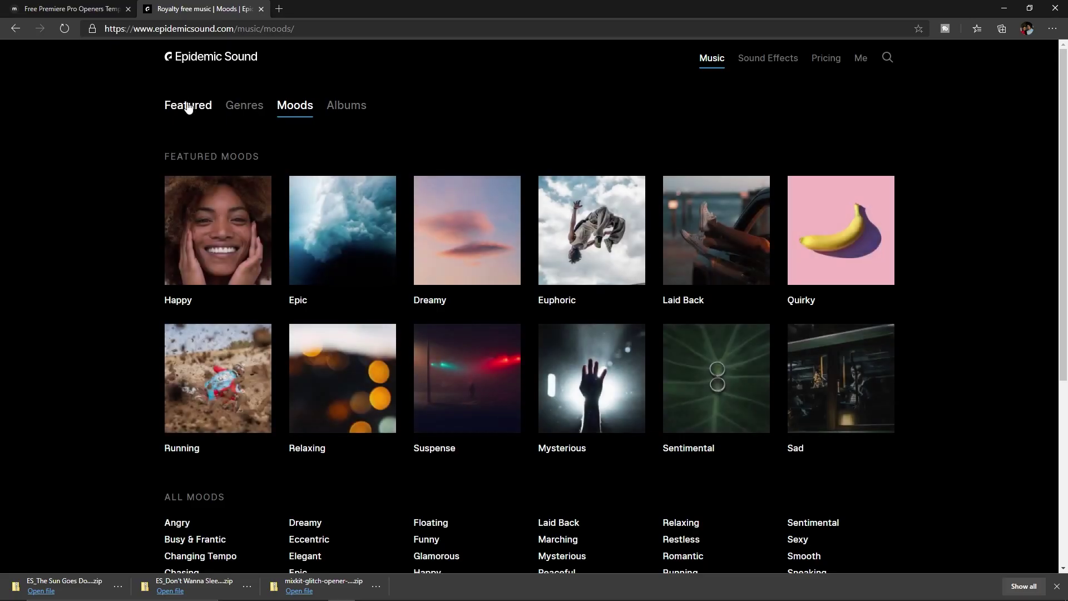
{"action": "left_click", "coordinate": [189, 106]}
{"action": "left_click", "coordinate": [262, 111]}
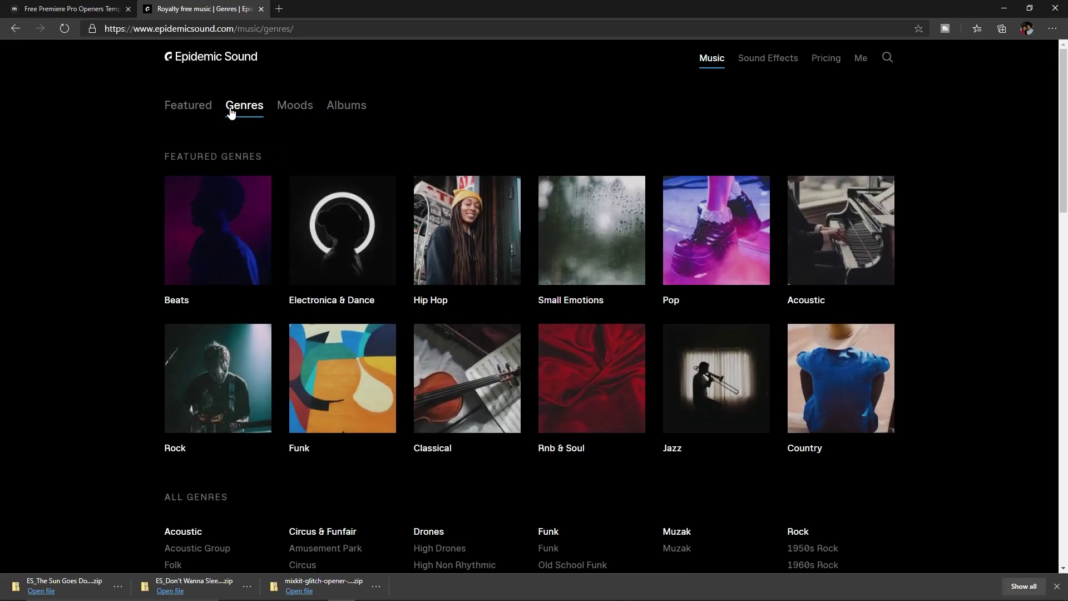
{"action": "left_click", "coordinate": [289, 111]}
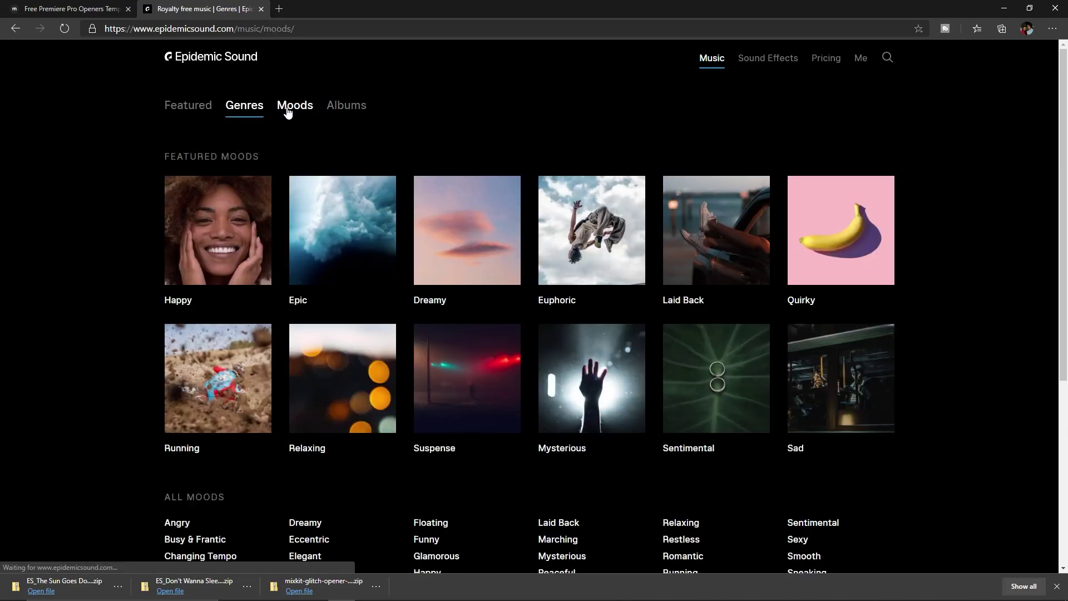
{"action": "left_click", "coordinate": [337, 113]}
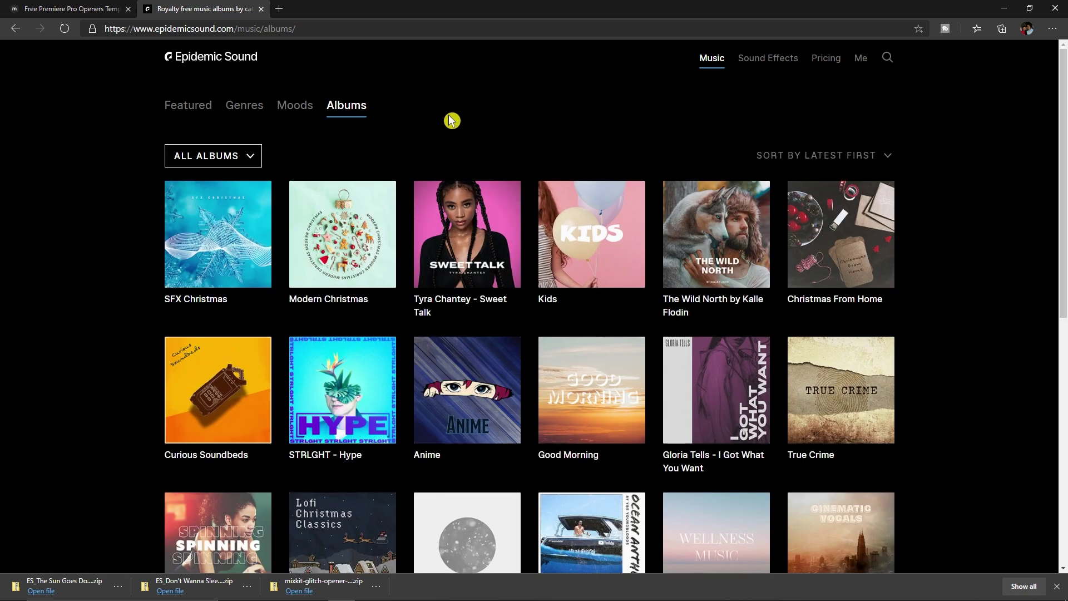